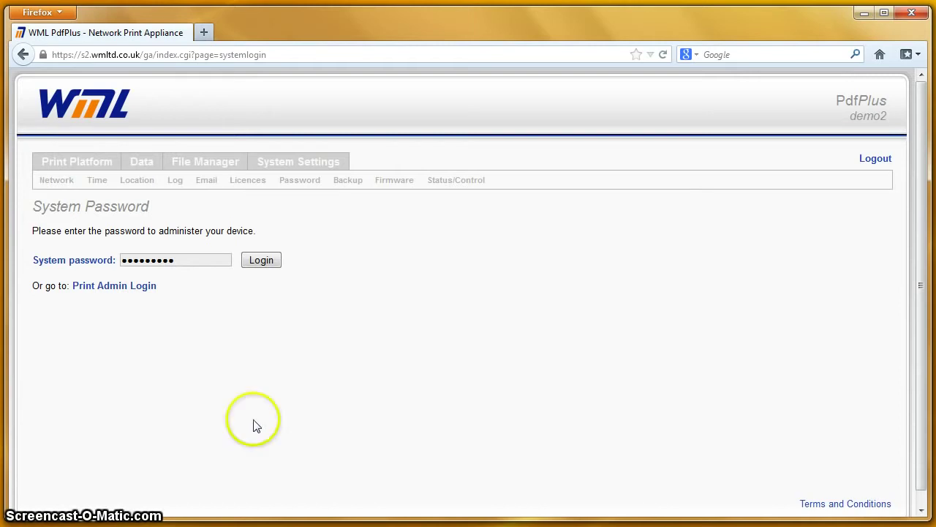
# - Log in to WML PdfPlus by replacing the saved password with the system password
pyautogui.moveTo(188, 257); pyautogui.dragTo(104, 259)
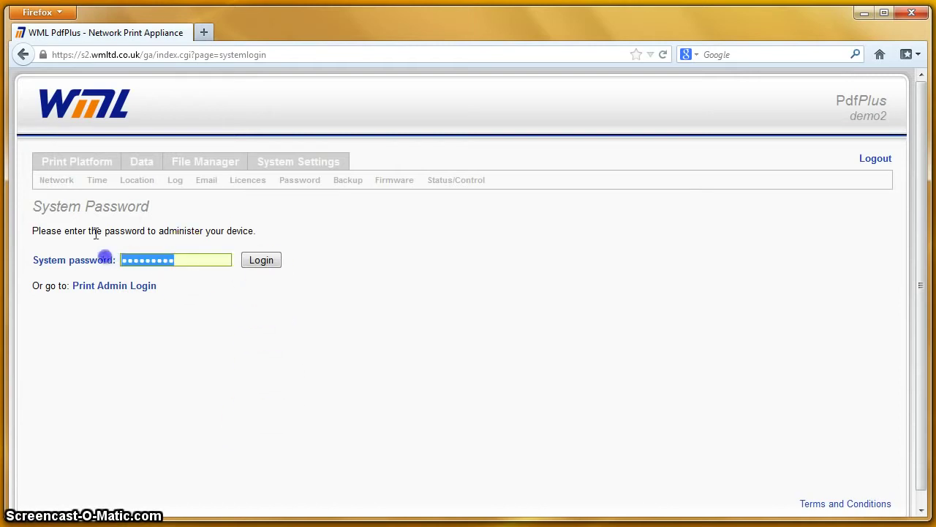
pyautogui.write('**************')
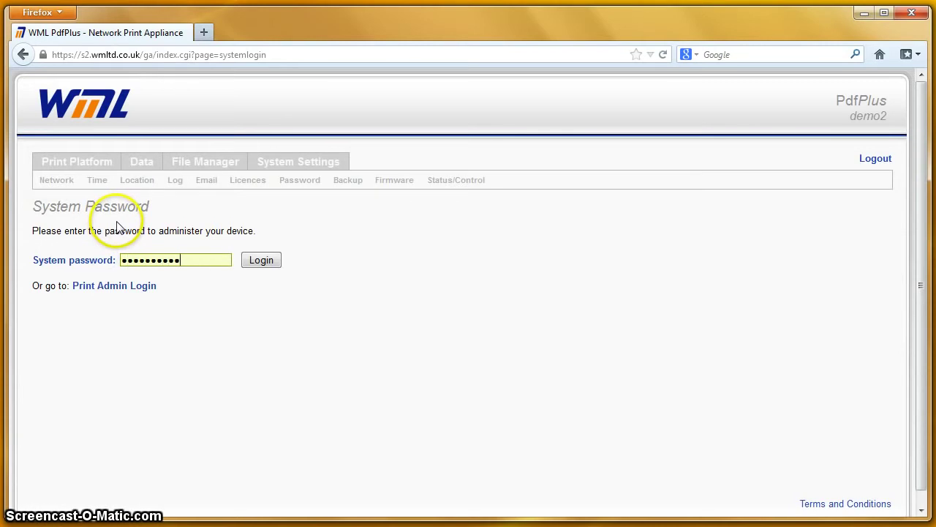
pyautogui.write('*****')
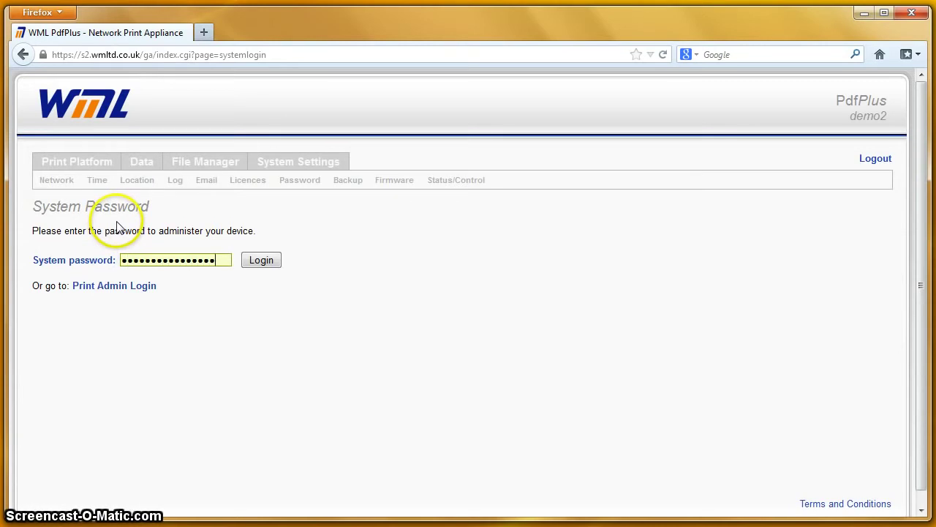
pyautogui.press('Return')
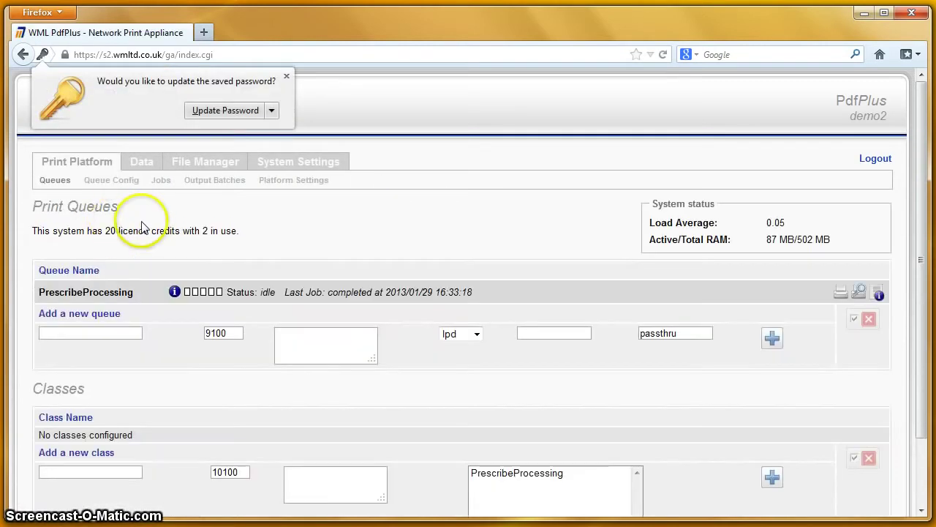
# - Dismiss the password-update prompt and expand the PrescribeProcessing queue settings (port 9108, batch output)
pyautogui.click(286, 76)
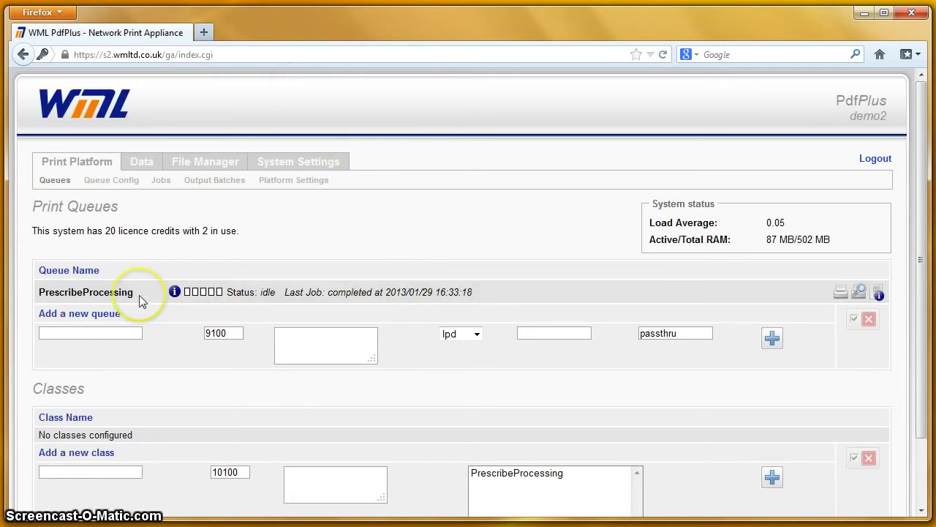
pyautogui.click(493, 291)
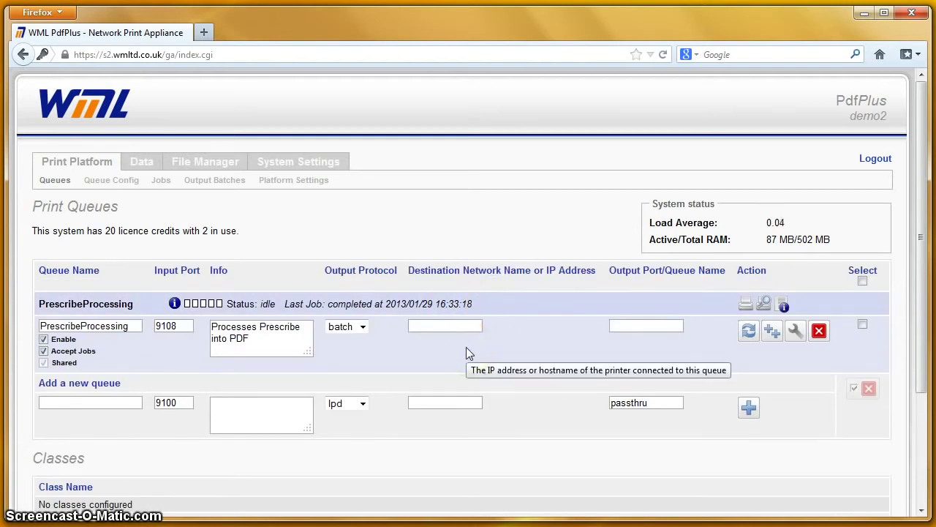
pyautogui.click(364, 341)
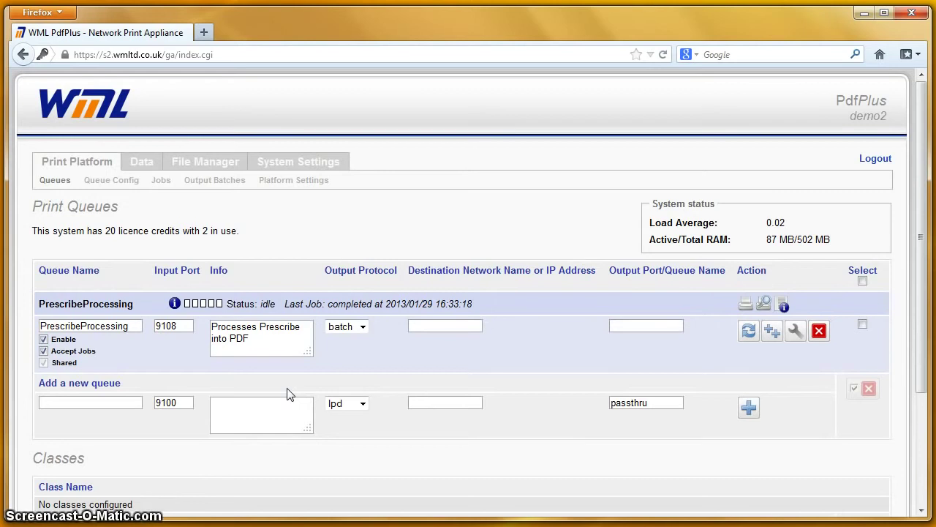
pyautogui.click(206, 410)
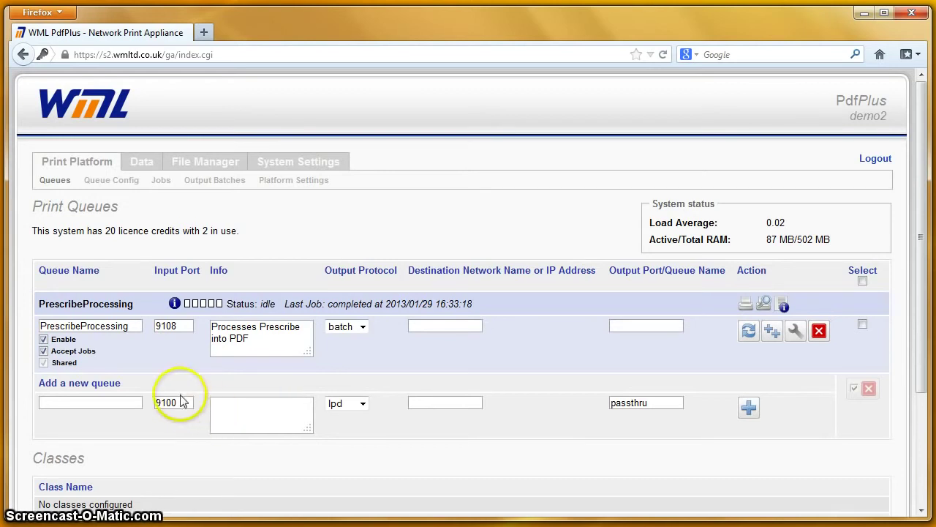
pyautogui.click(175, 404)
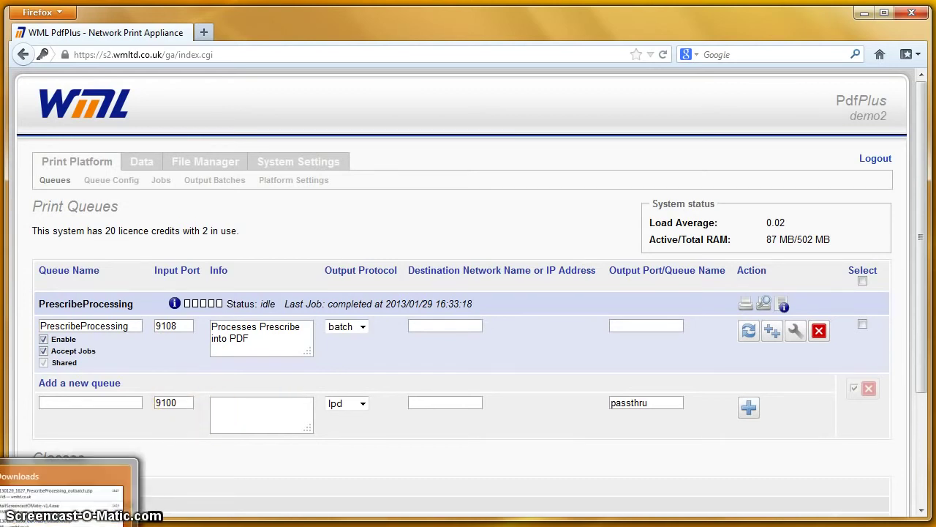
# - Browse in Explorer to Desktop > demo > example_print_data > Prescribe
pyautogui.press('super+e')
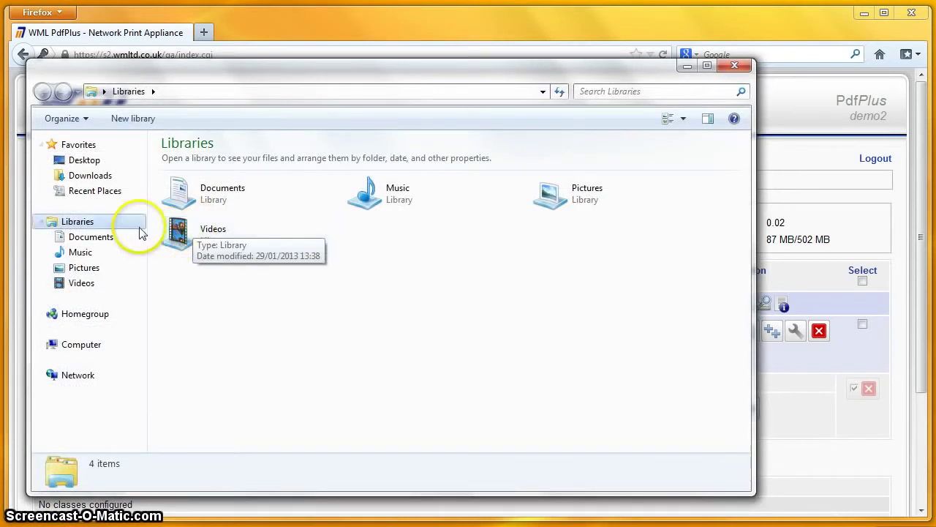
pyautogui.click(84, 159)
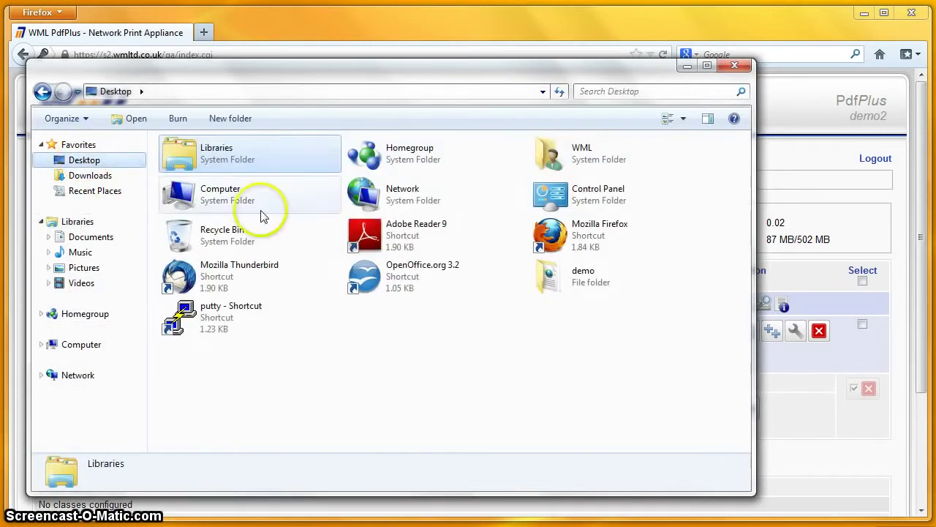
pyautogui.doubleClick(552, 285)
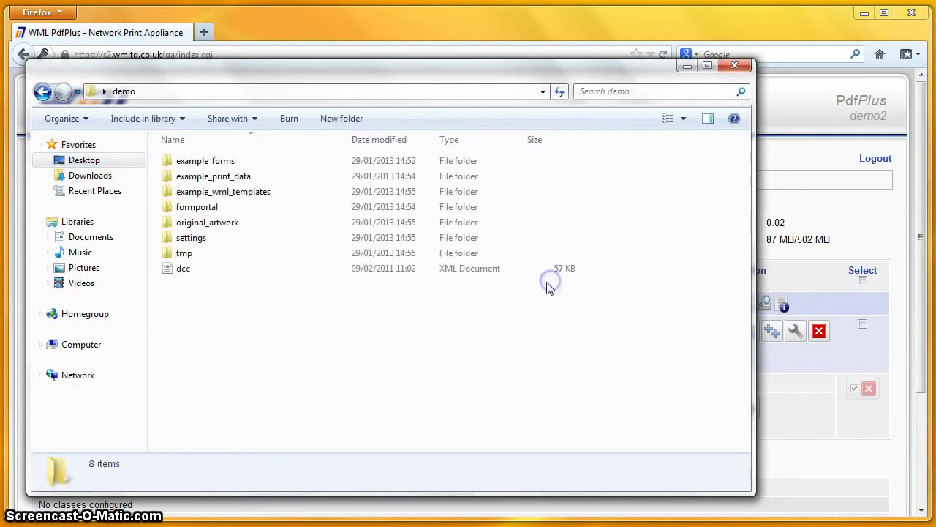
pyautogui.doubleClick(219, 177)
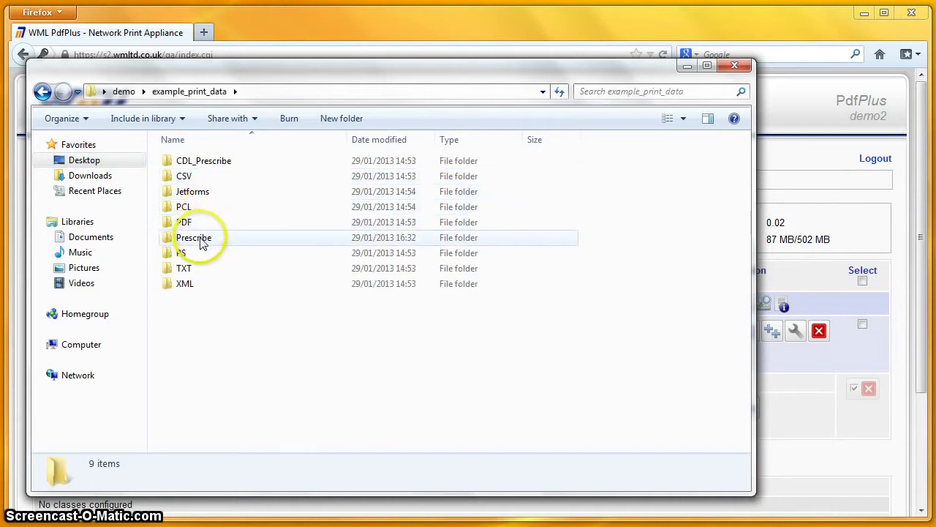
pyautogui.doubleClick(199, 238)
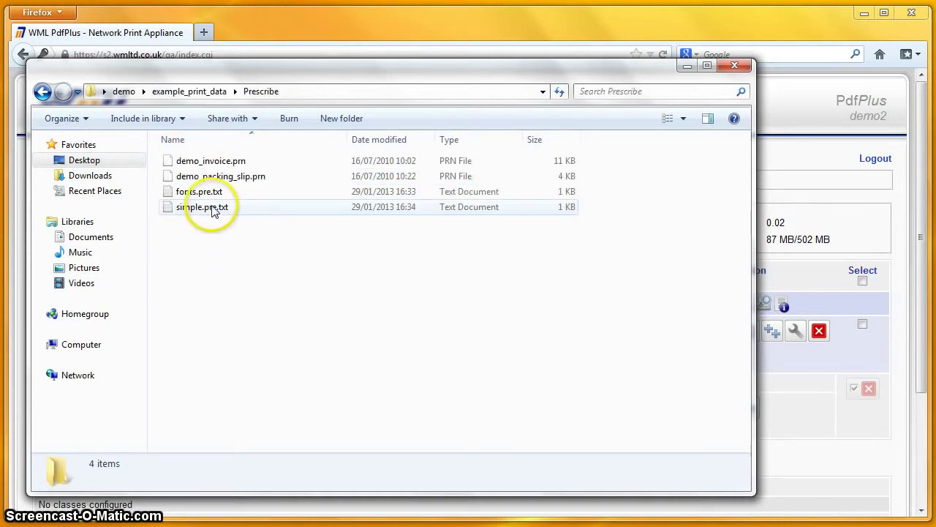
# - Create a new empty text document named screencast.pre.txt in the Prescribe folder
pyautogui.click(192, 244)
pyautogui.rightClick(193, 244)
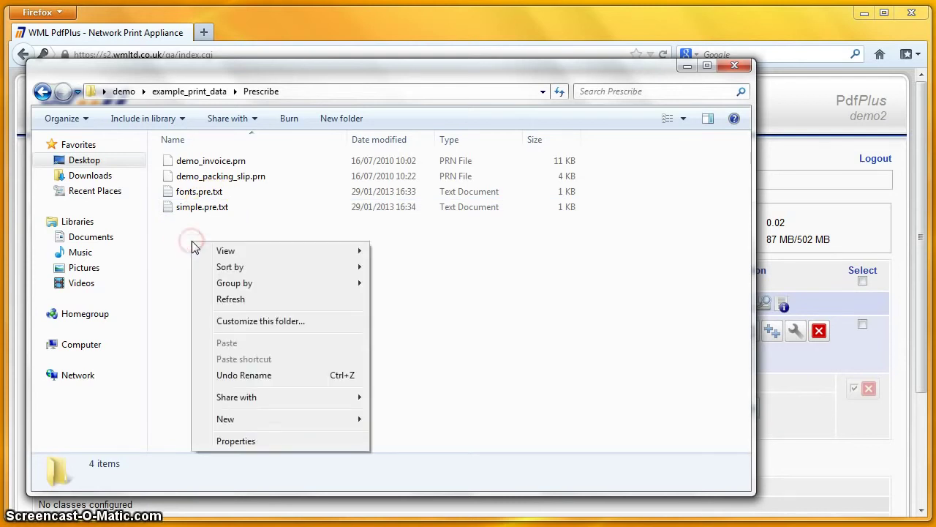
pyautogui.moveTo(274, 424)
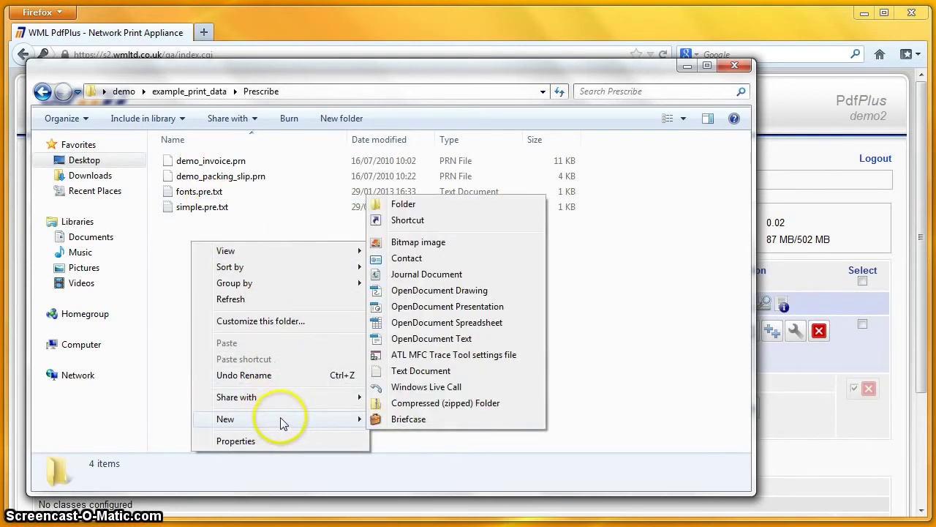
pyautogui.click(414, 370)
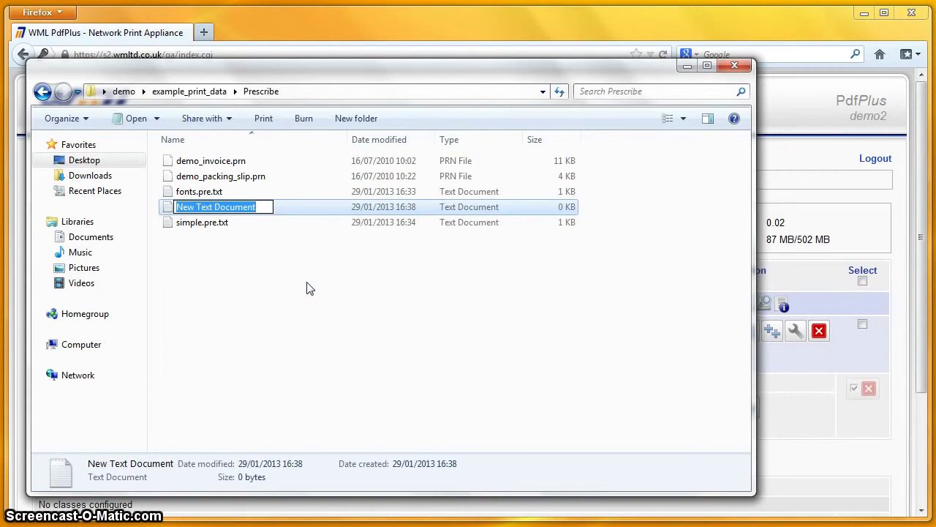
pyautogui.write('screenca')
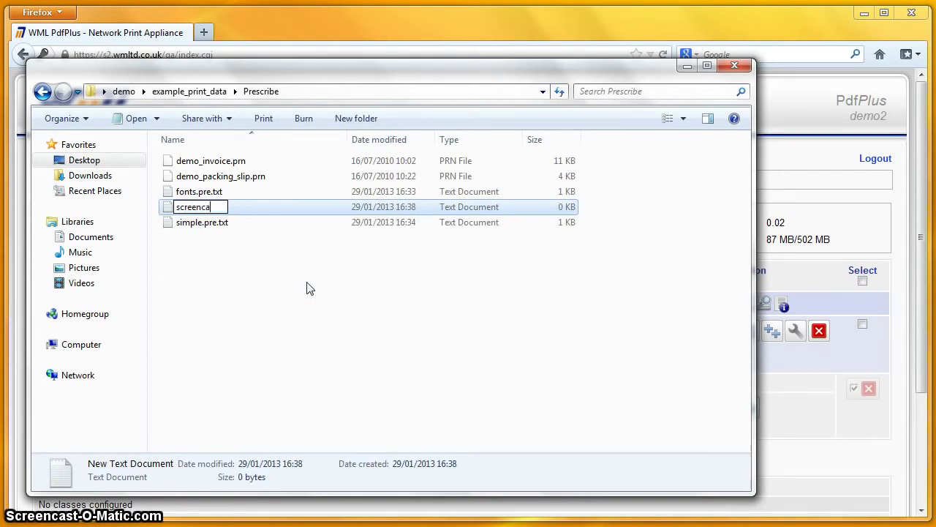
pyautogui.write('st.pre.txt')
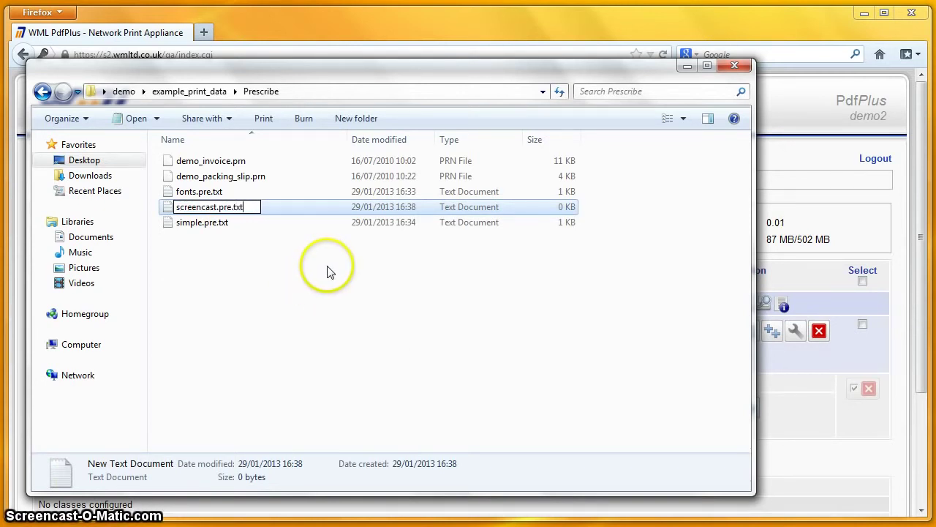
pyautogui.press('Return')
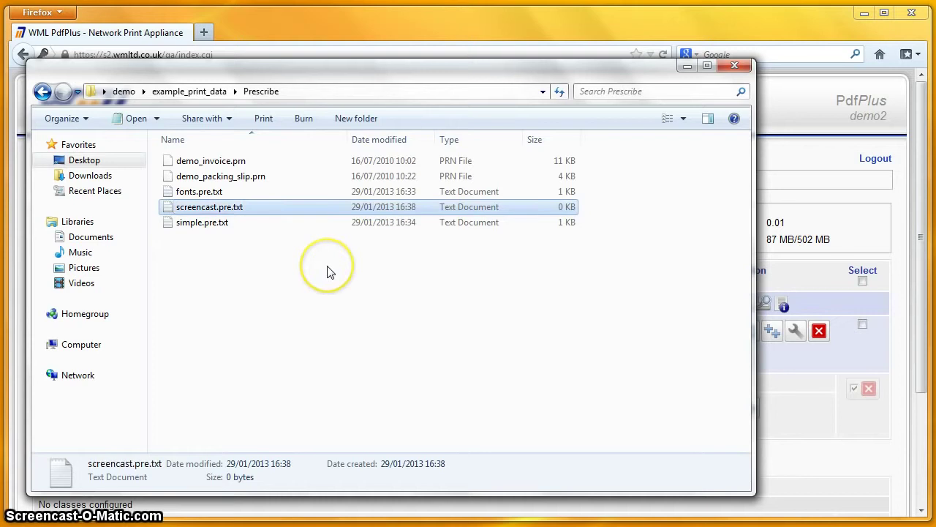
# - Open screencast.pre.txt and enter the lines !R!, MZP 3,3; and FONT 4;
pyautogui.doubleClick(208, 207)
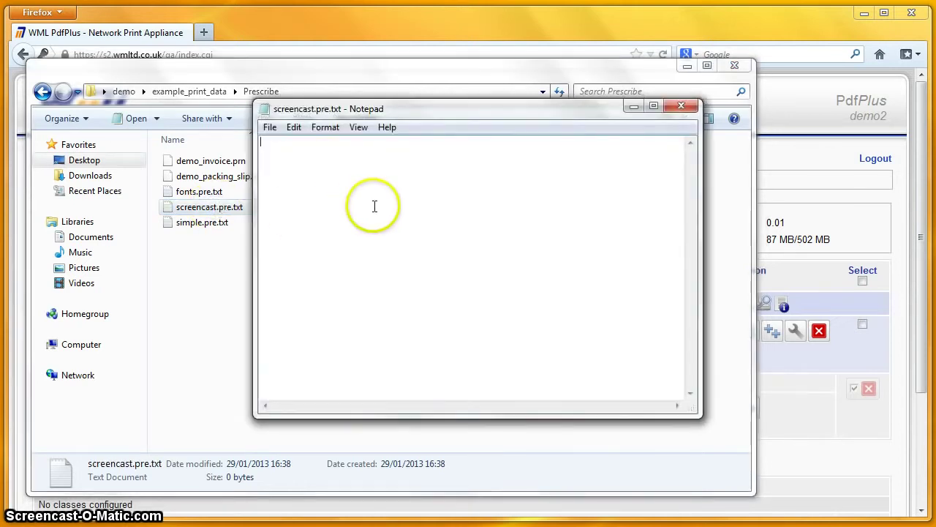
pyautogui.write('!')
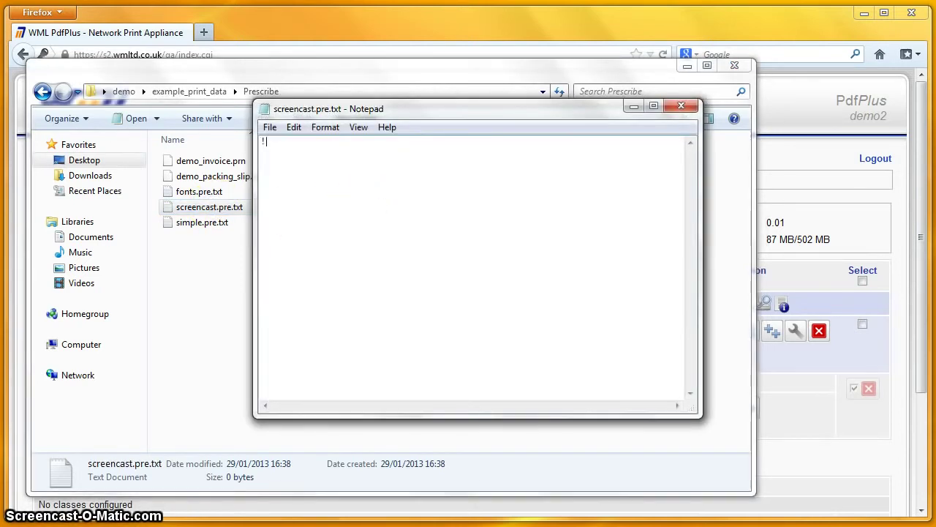
pyautogui.write('R!')
pyautogui.press('Return')
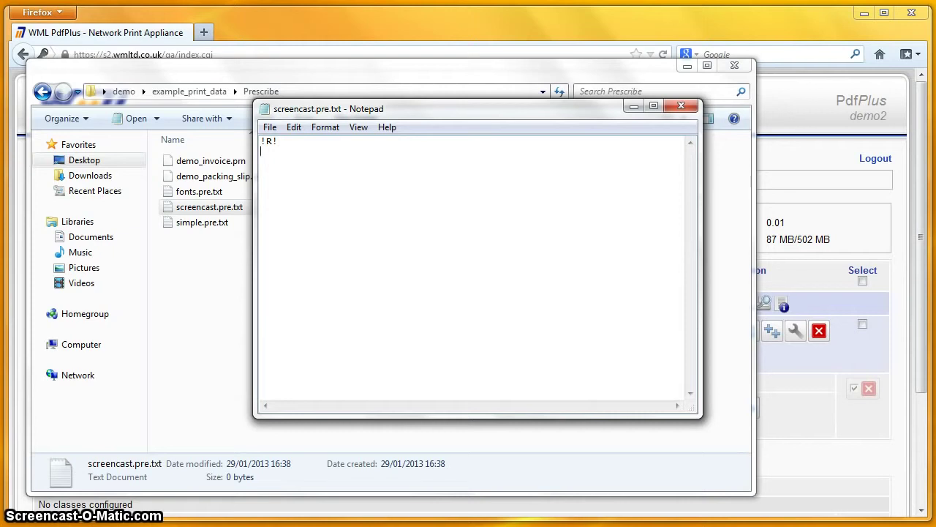
pyautogui.write('M')
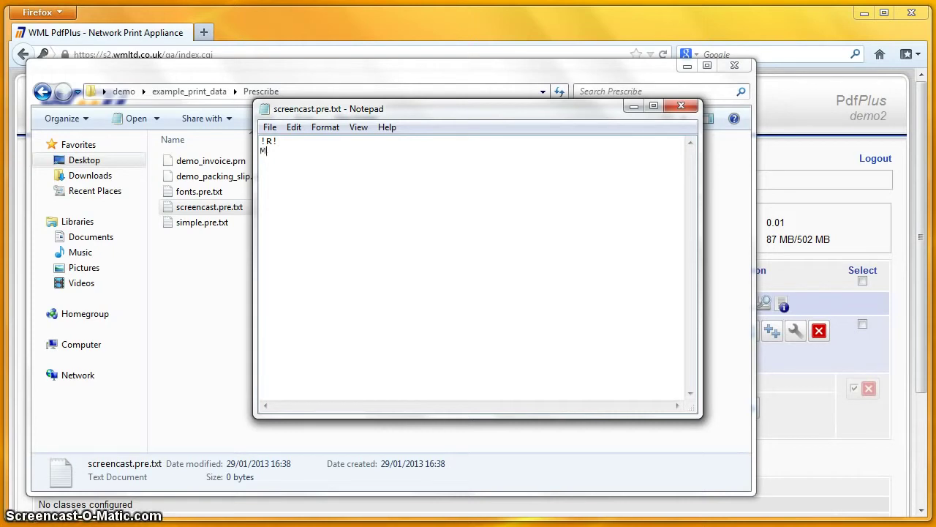
pyautogui.write('ZP 3')
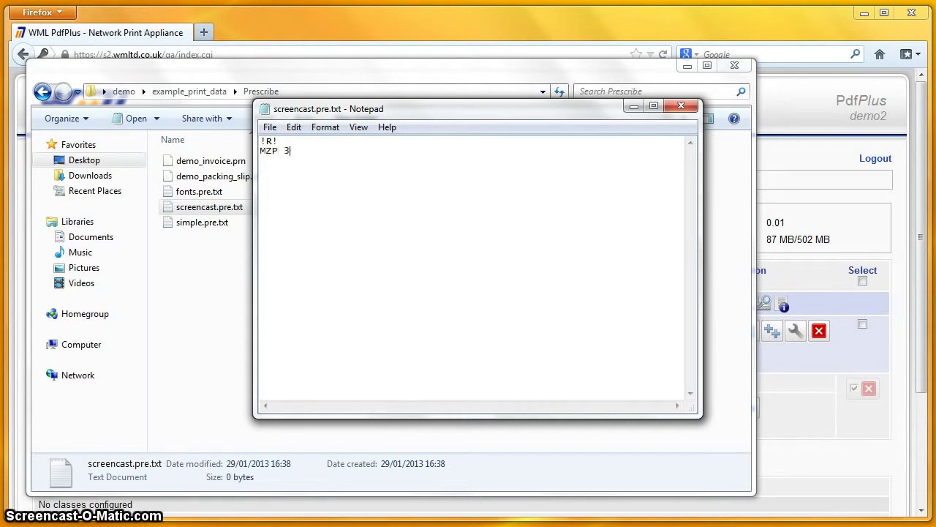
pyautogui.write(',3')
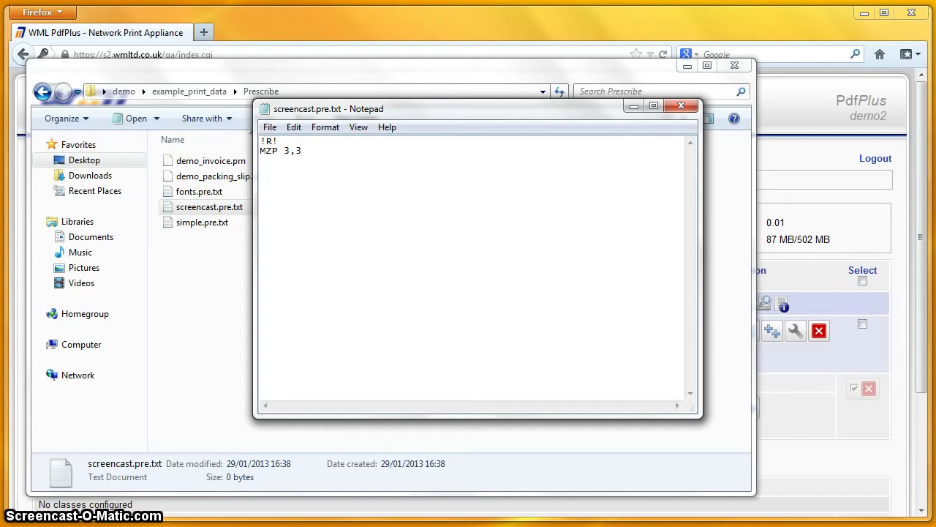
pyautogui.write(';')
pyautogui.press('Return')
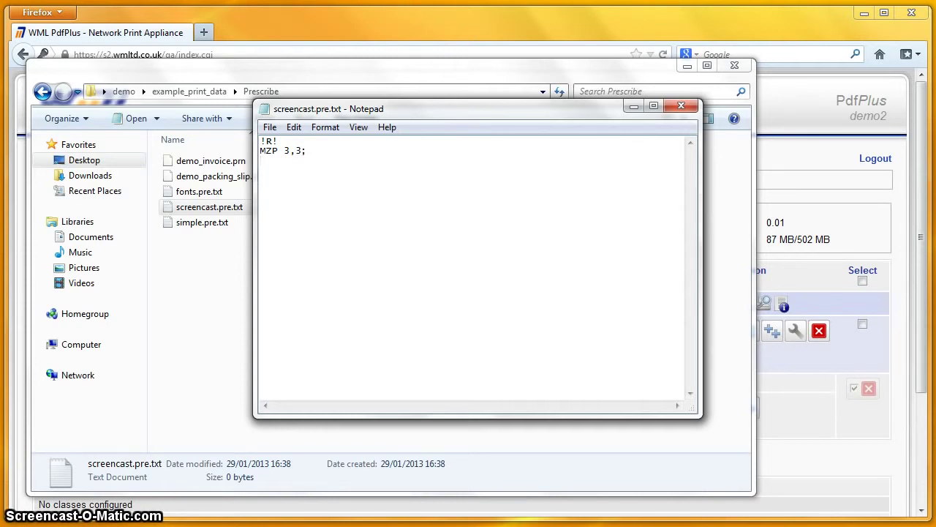
pyautogui.write('FON')
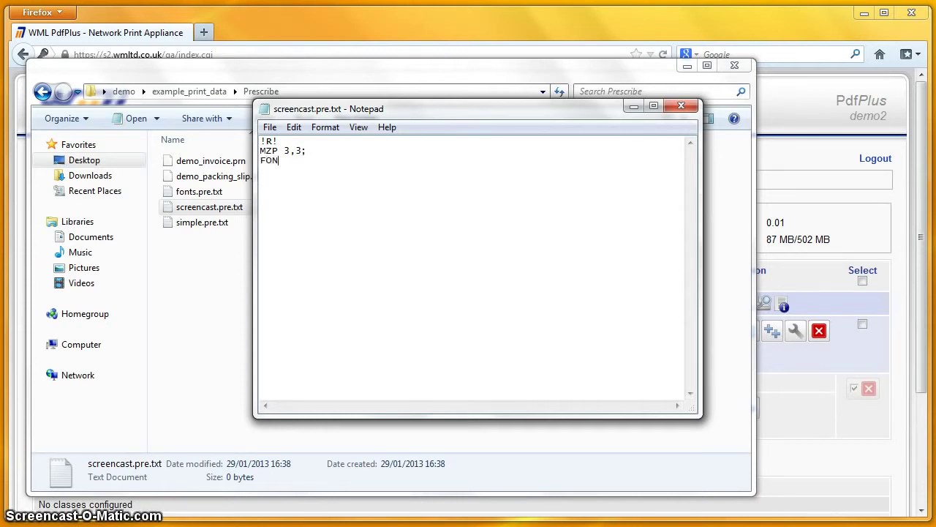
pyautogui.write('T 4')
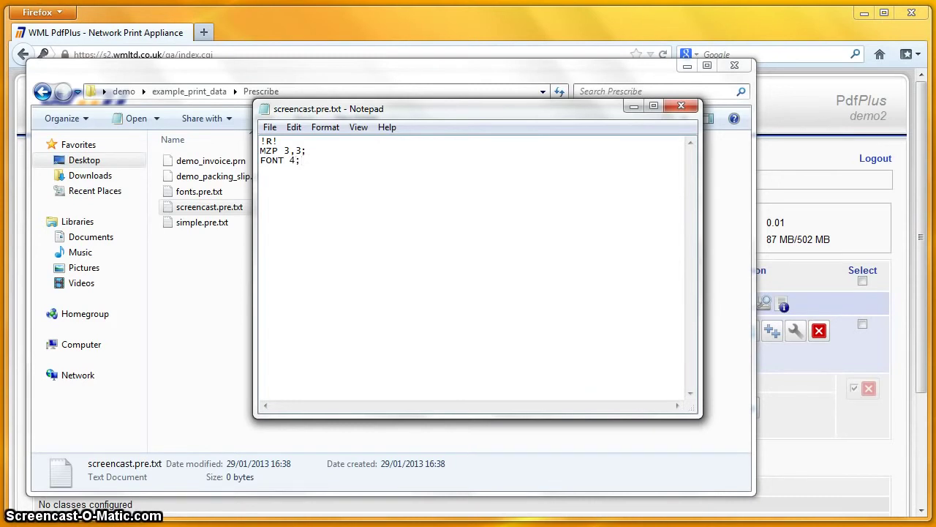
pyautogui.write(';')
pyautogui.press('Return')
# - Add the lines TEXT "Hello world";, PAGE; and EXIT; to the script
pyautogui.write('TEXT "')
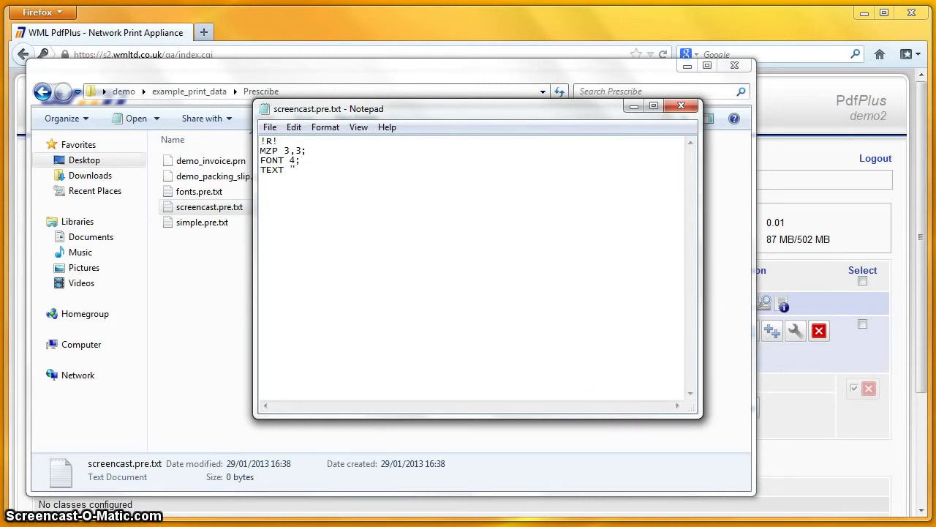
pyautogui.write('Hello ')
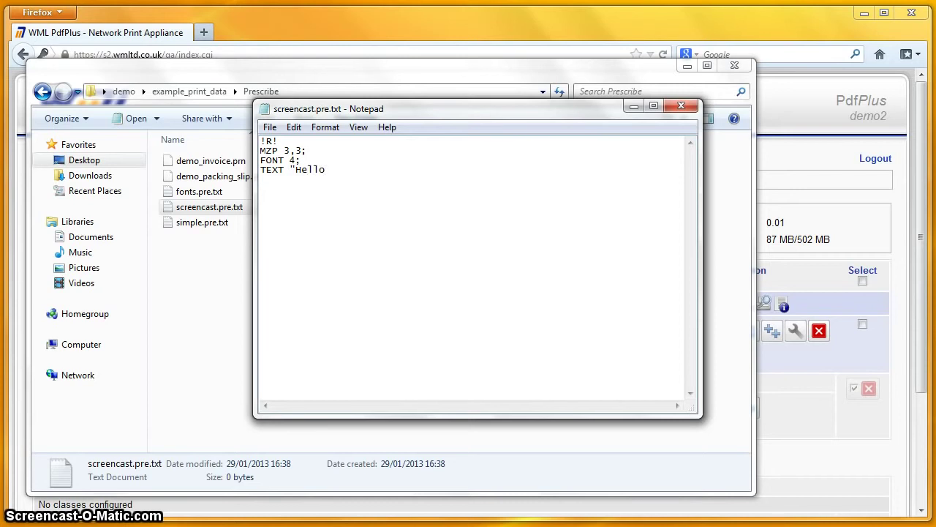
pyautogui.write('world')
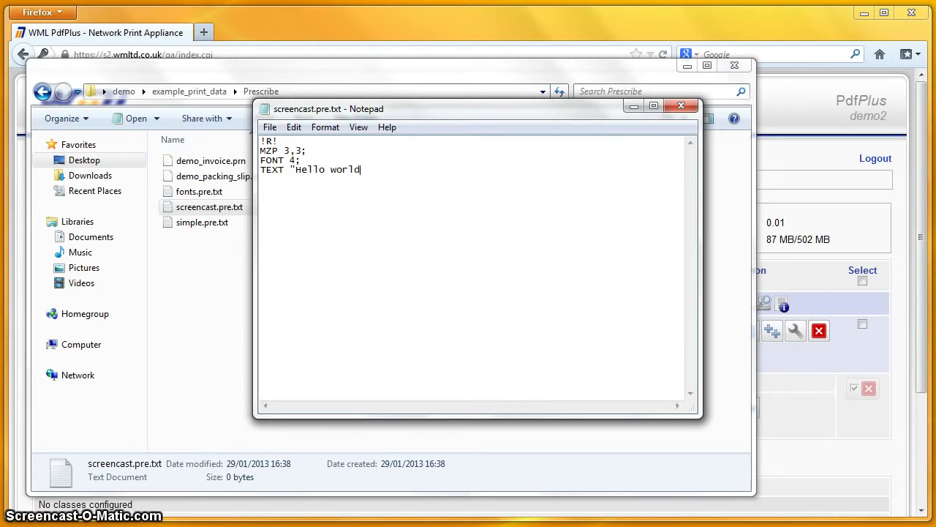
pyautogui.write('"')
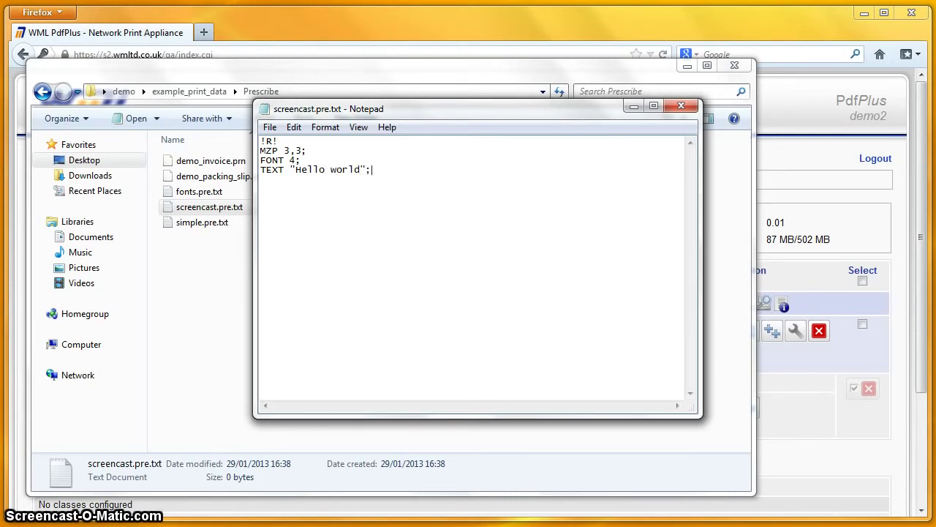
pyautogui.write(';')
pyautogui.press('Return')
pyautogui.write('PAGE;')
pyautogui.press('Return')
pyautogui.write('E')
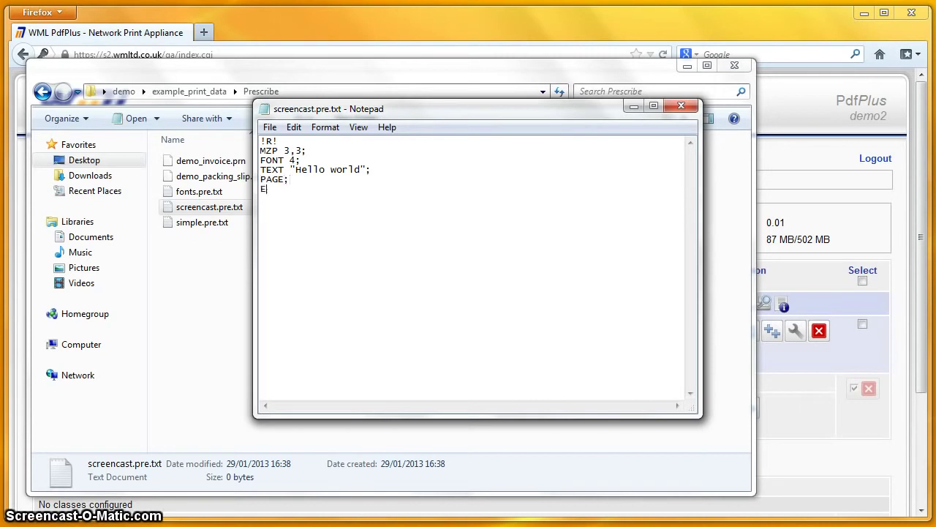
pyautogui.write('XIT;')
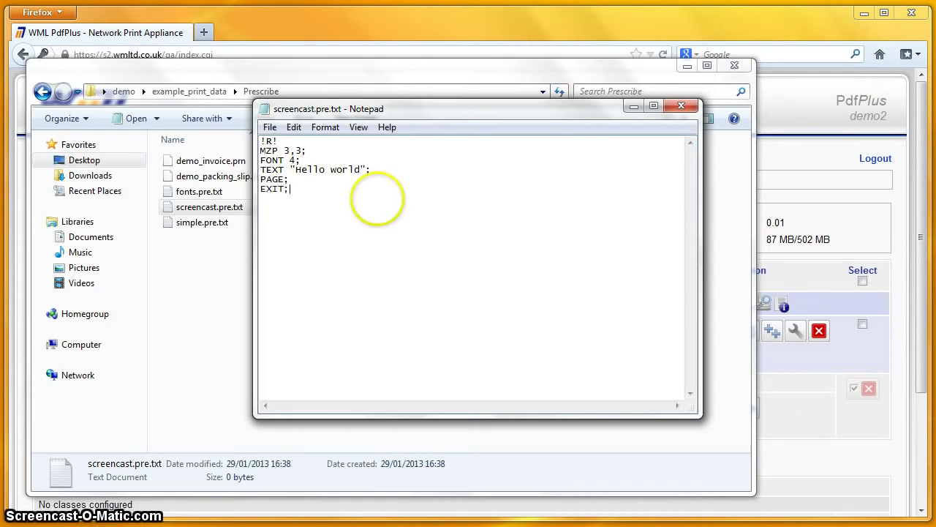
# - Save screencast.pre.txt and close Notepad
pyautogui.click(270, 128)
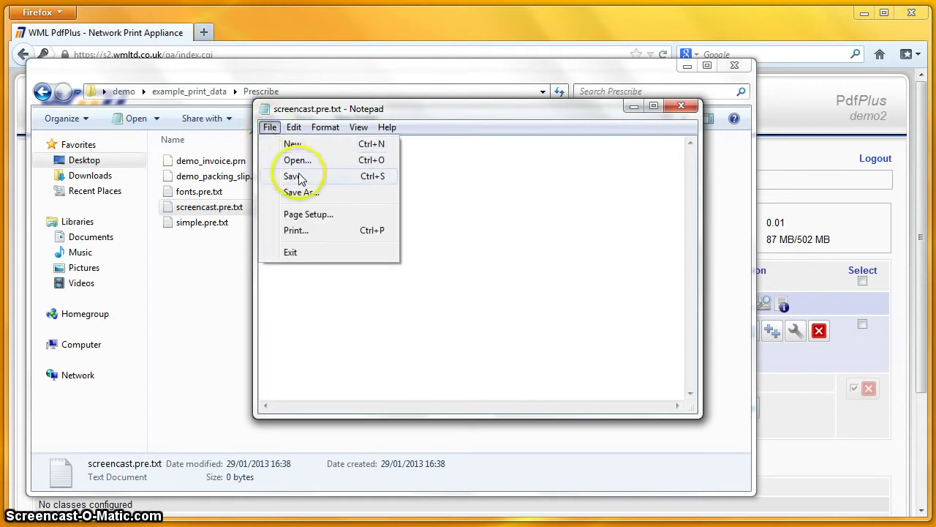
pyautogui.click(300, 177)
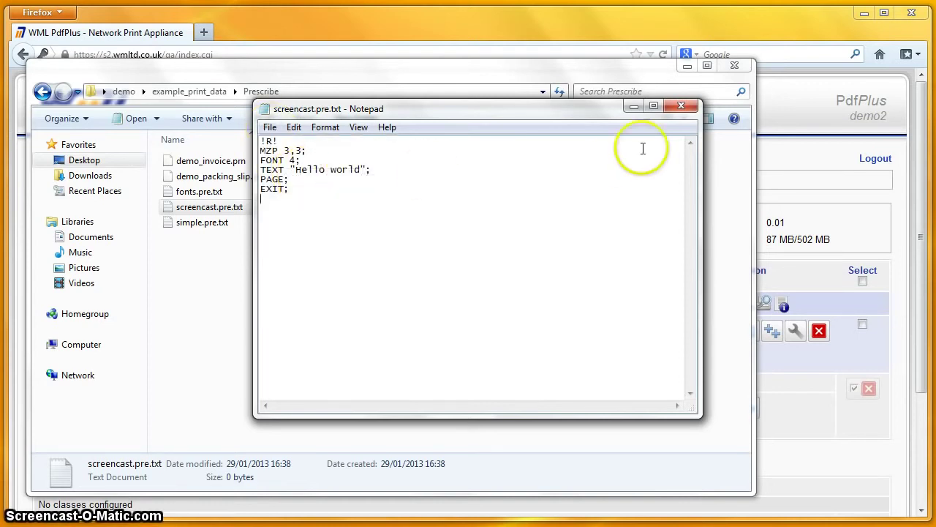
pyautogui.click(691, 110)
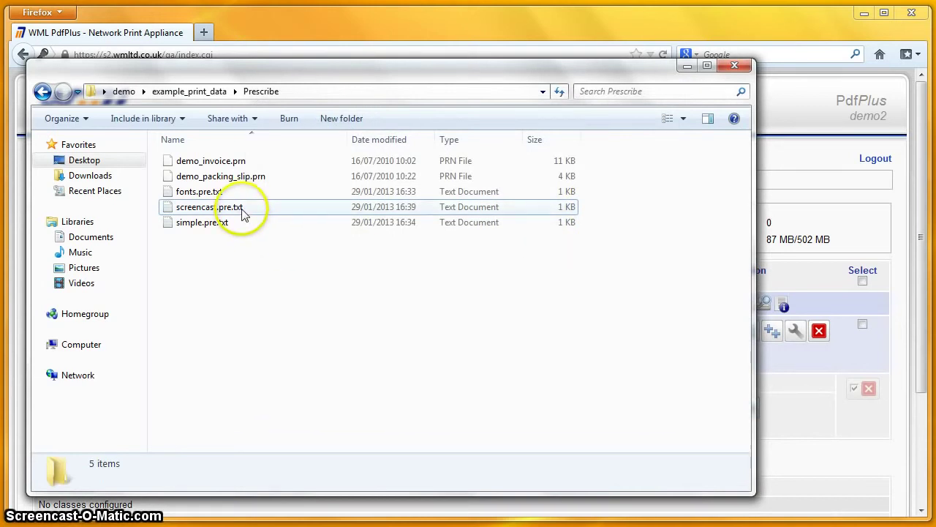
# - Print screencast.pre.txt on the PrescribeProcessing queue from the PdfPlus page, creating Job 41
pyautogui.moveTo(243, 212)
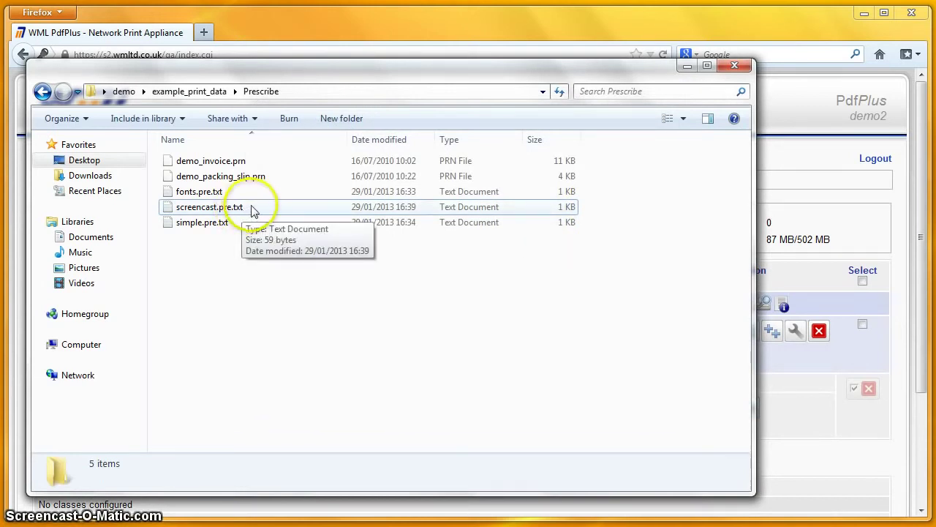
pyautogui.click(314, 31)
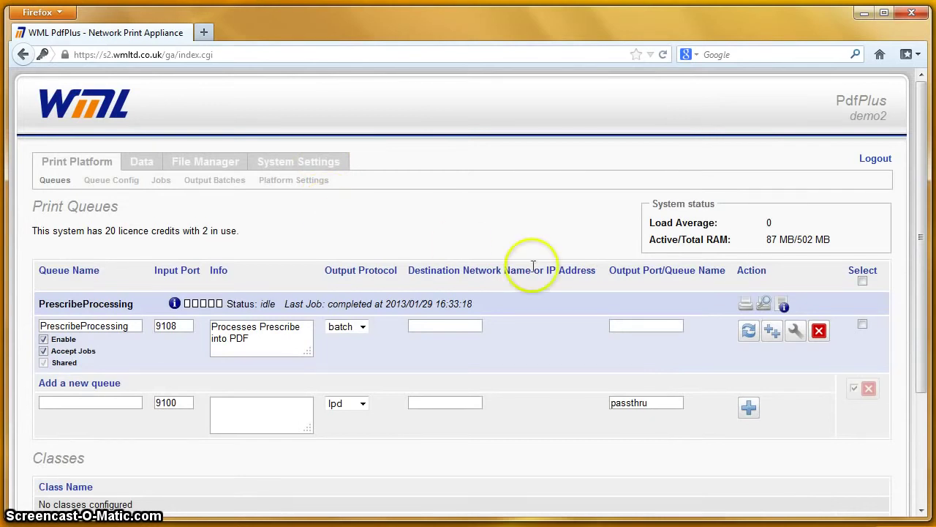
pyautogui.click(745, 305)
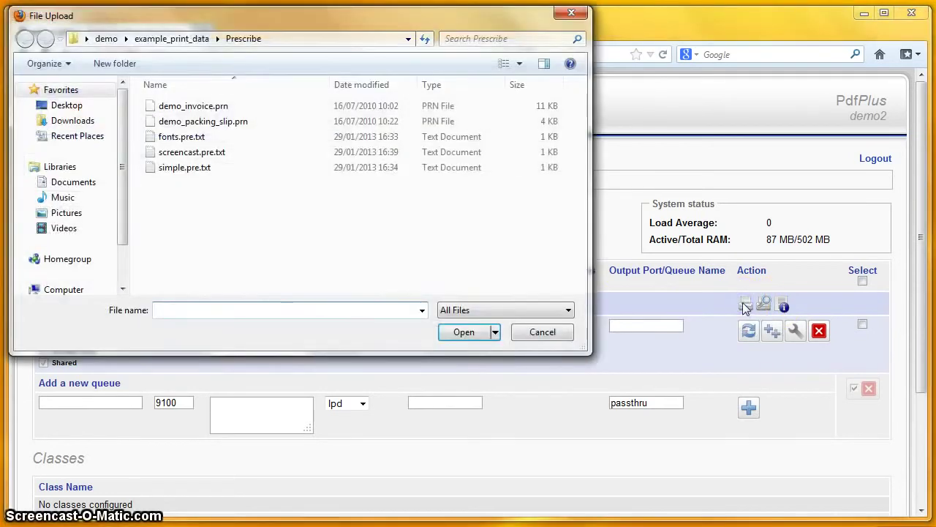
pyautogui.moveTo(372, 21); pyautogui.dragTo(385, 37)
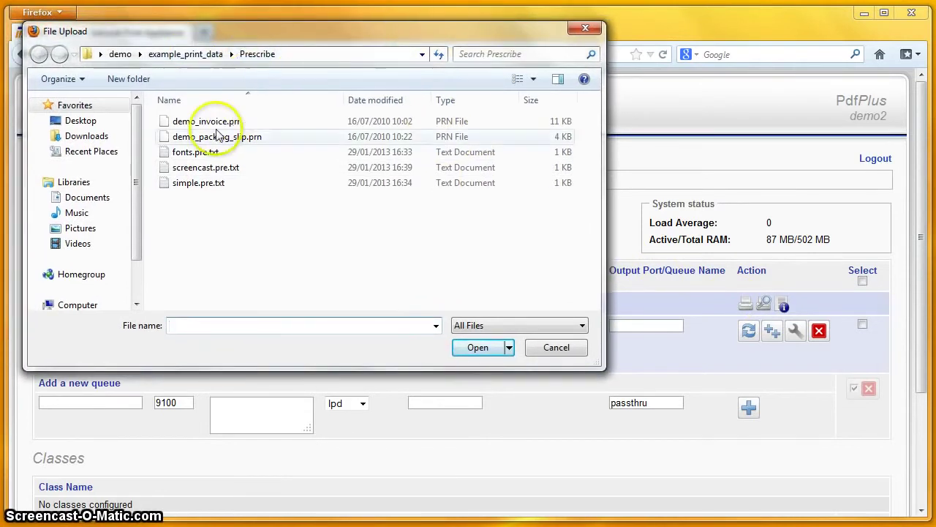
pyautogui.doubleClick(209, 168)
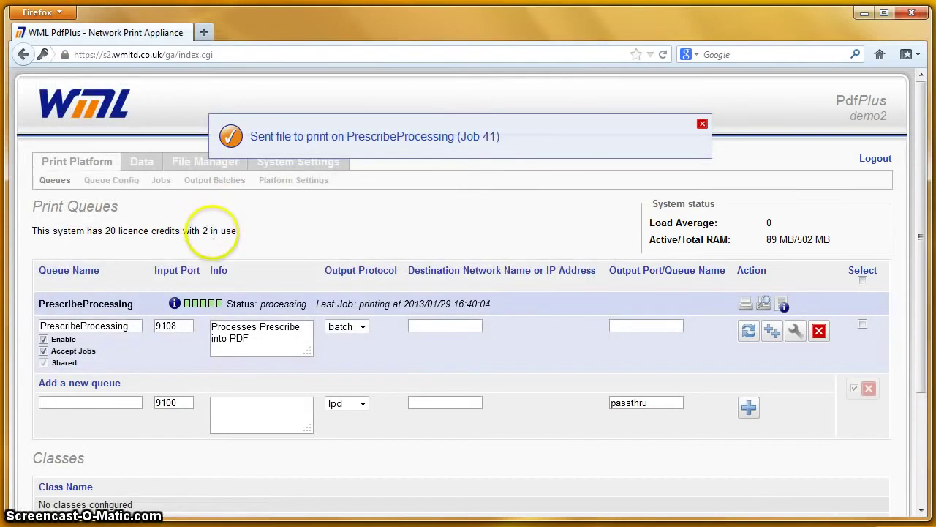
pyautogui.moveTo(208, 311)
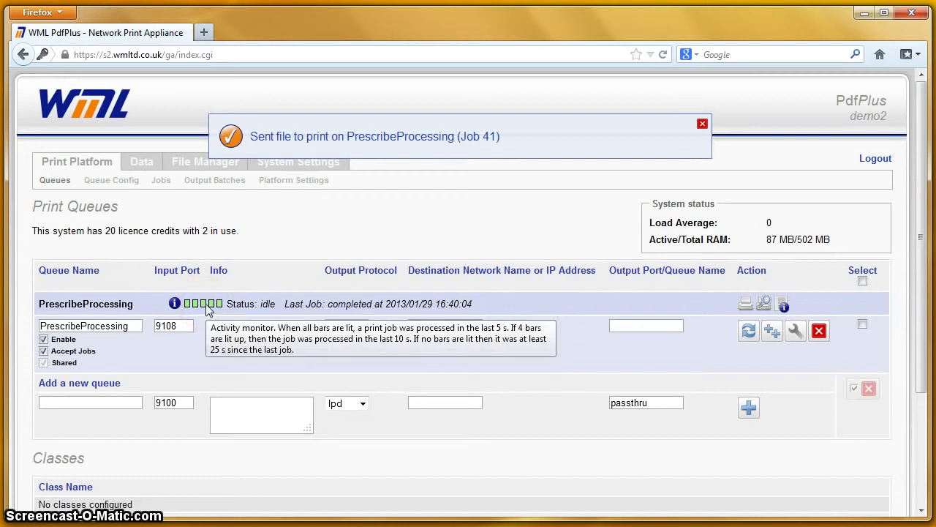
pyautogui.click(217, 309)
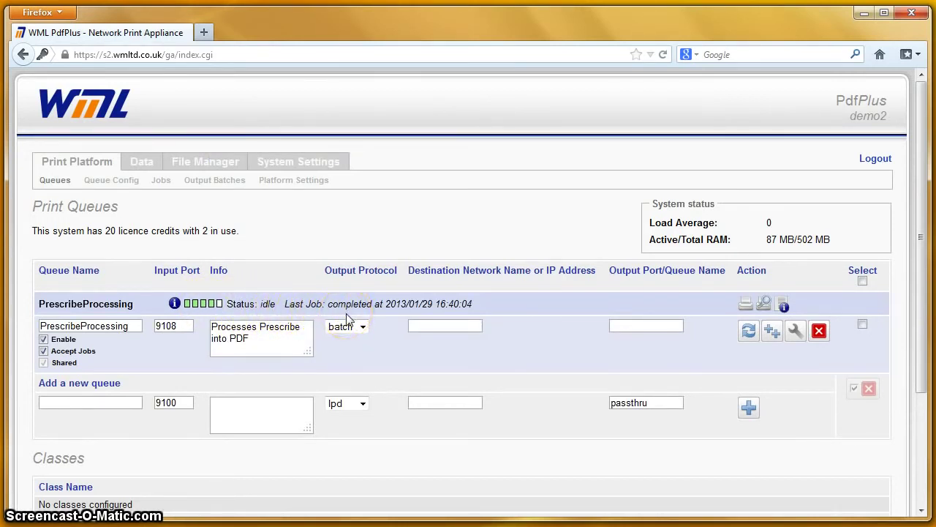
# - Archive and download the PrescribeProcessing output batches, then view and close the Hello world PDF
pyautogui.click(237, 186)
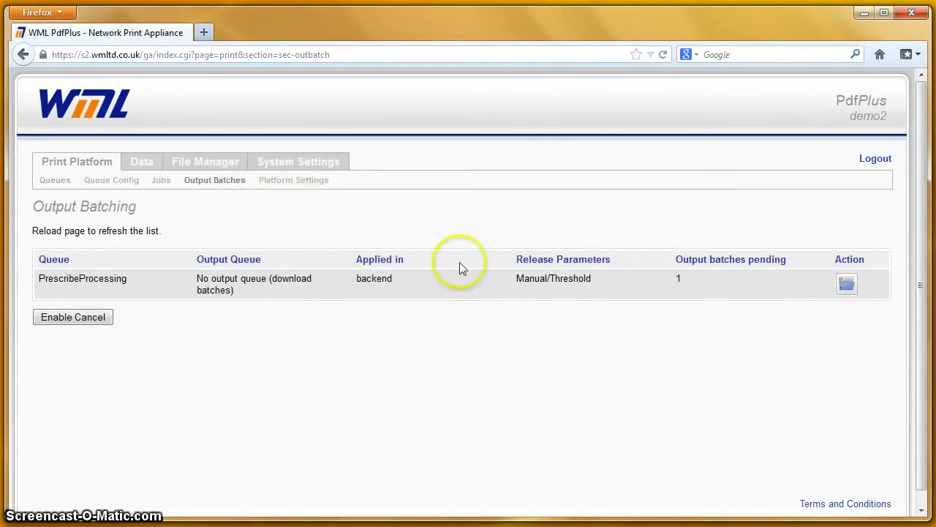
pyautogui.click(846, 286)
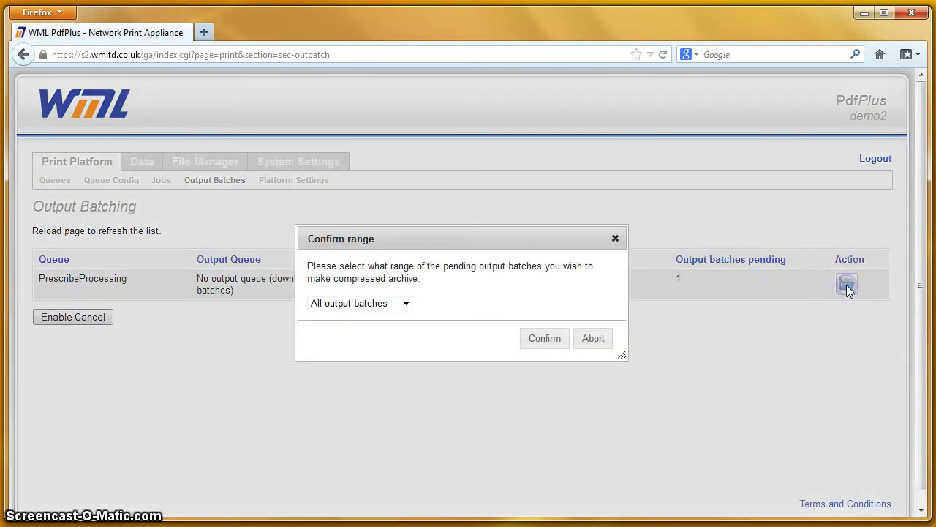
pyautogui.click(548, 336)
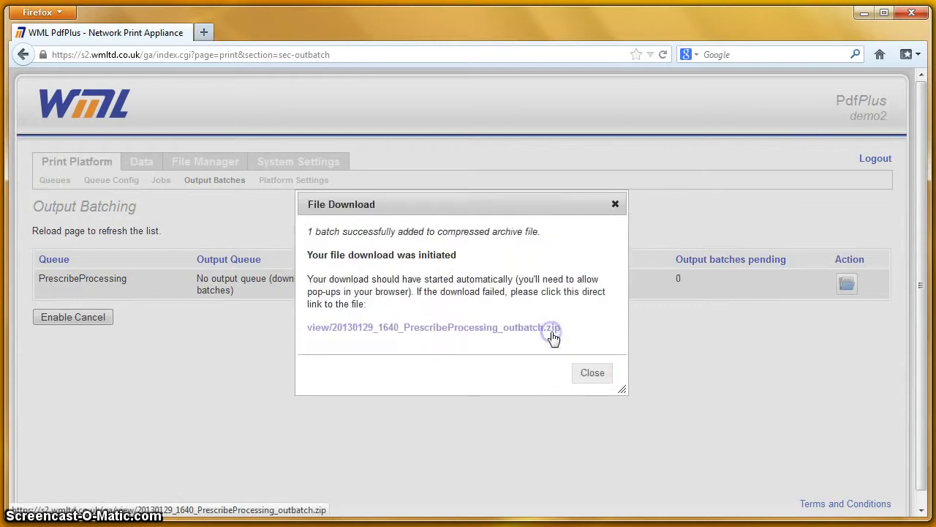
pyautogui.click(542, 350)
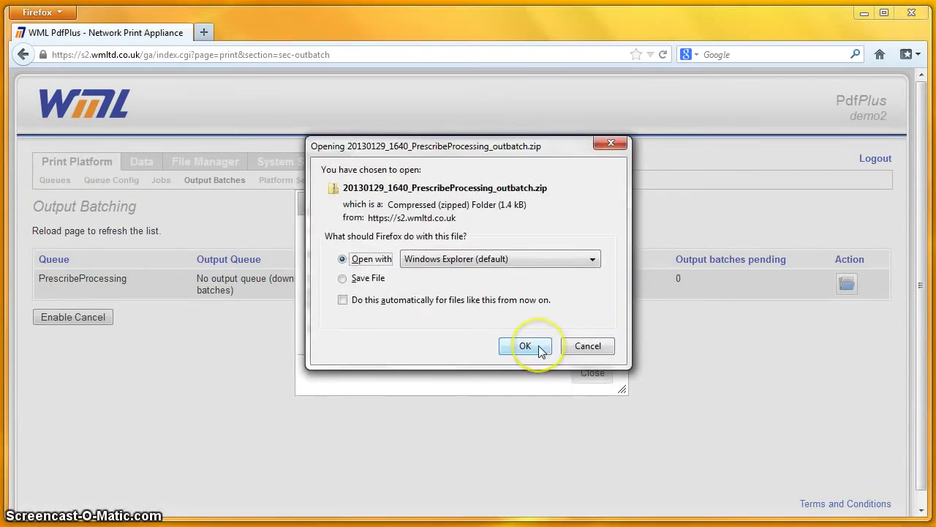
pyautogui.click(541, 350)
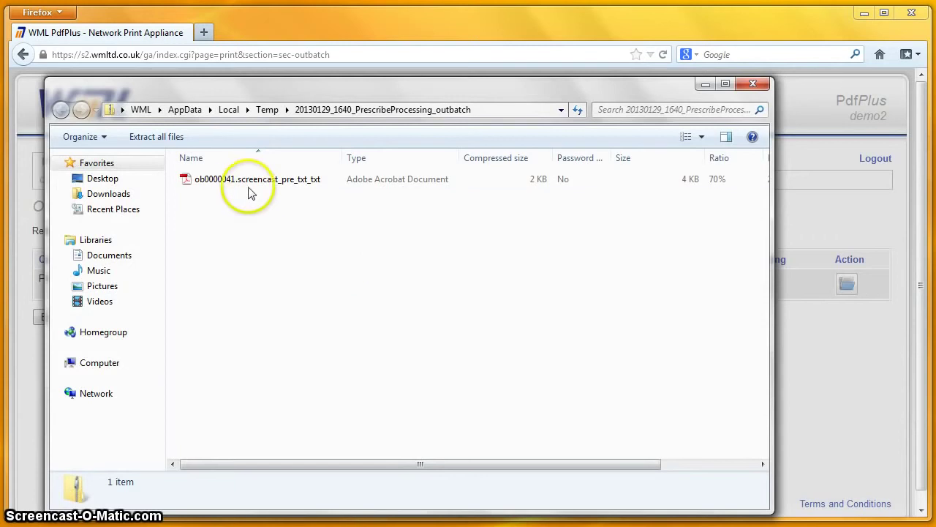
pyautogui.doubleClick(247, 183)
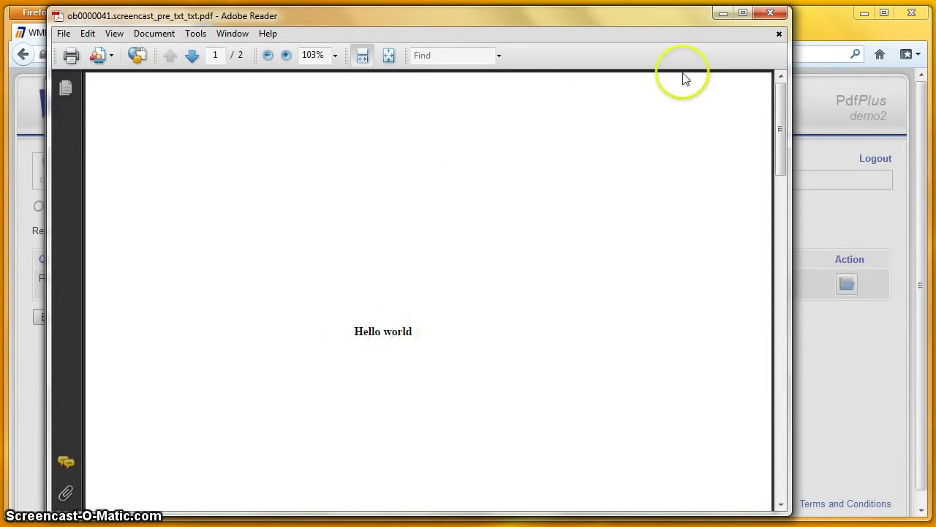
pyautogui.click(769, 14)
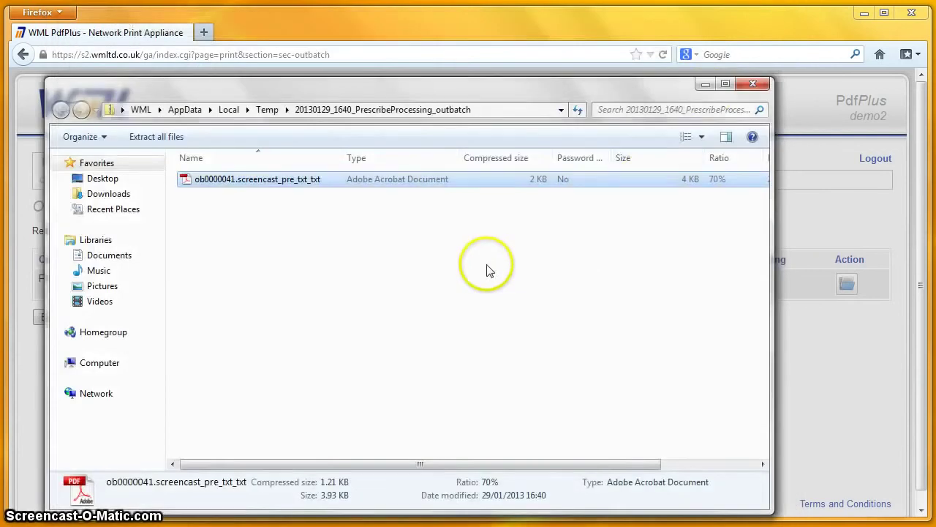
# - Close the downloaded archive, then open demo_packing_slip.prn with Notepad from the program list
pyautogui.click(752, 84)
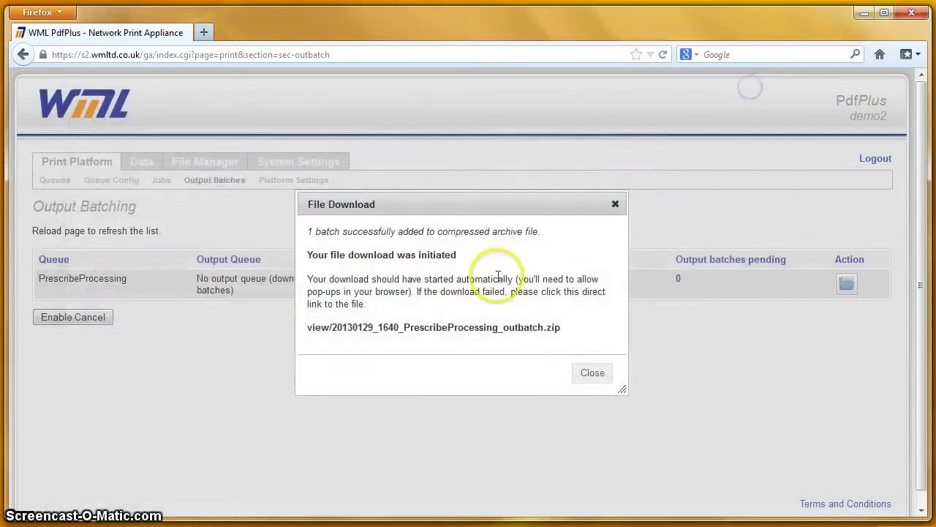
pyautogui.click(592, 370)
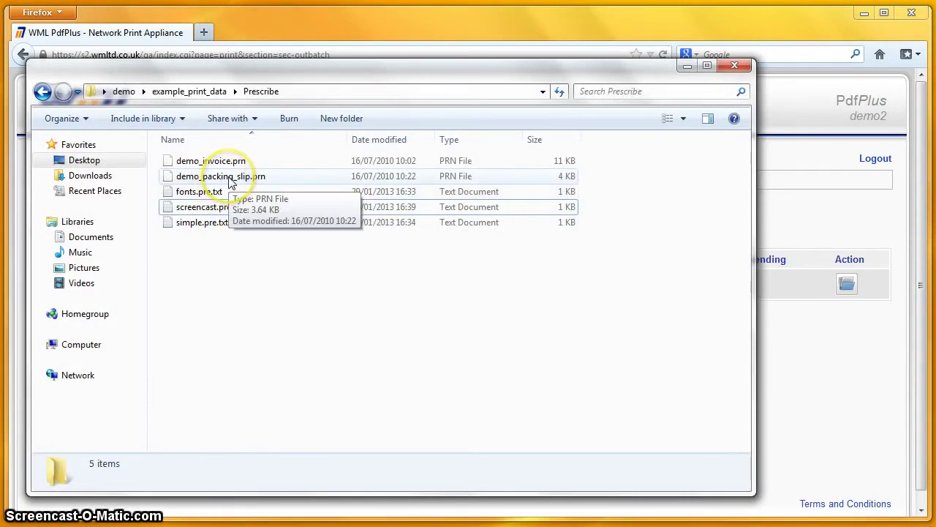
pyautogui.click(229, 179)
pyautogui.rightClick(229, 179)
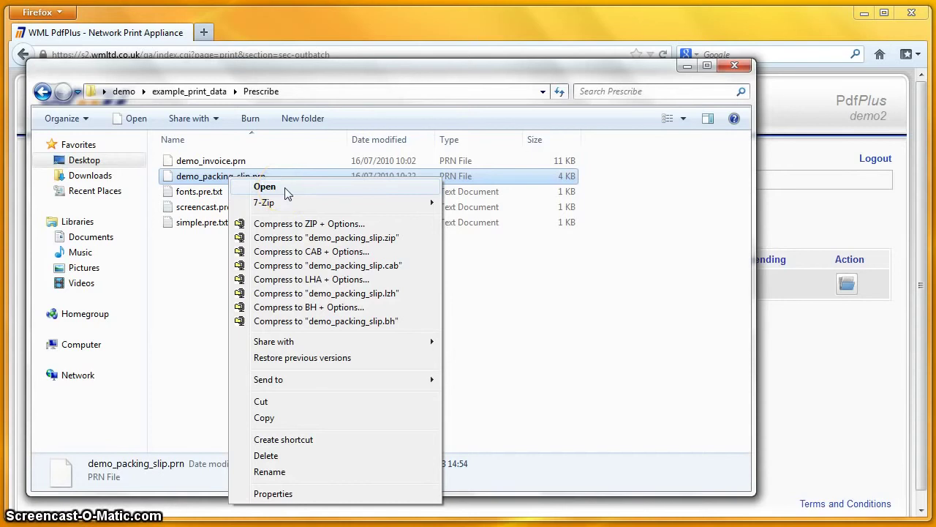
pyautogui.click(264, 187)
pyautogui.click(245, 315)
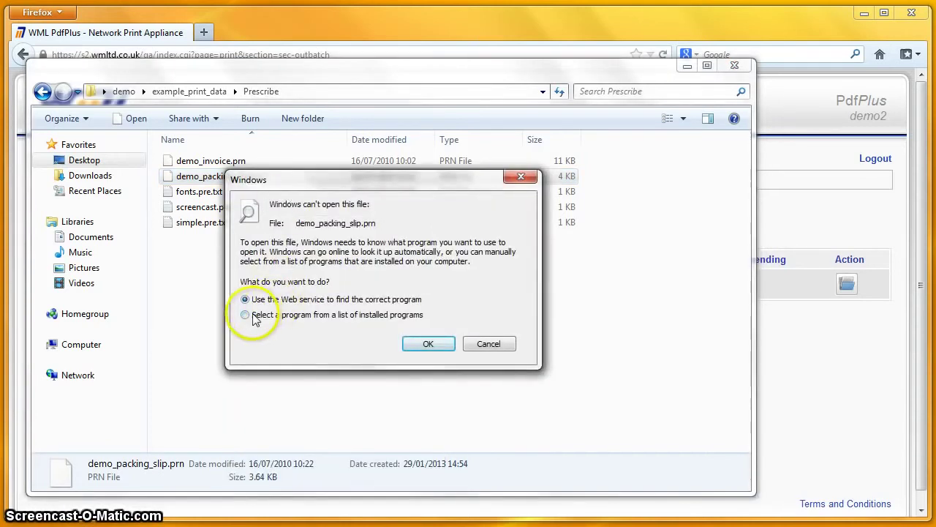
pyautogui.click(428, 345)
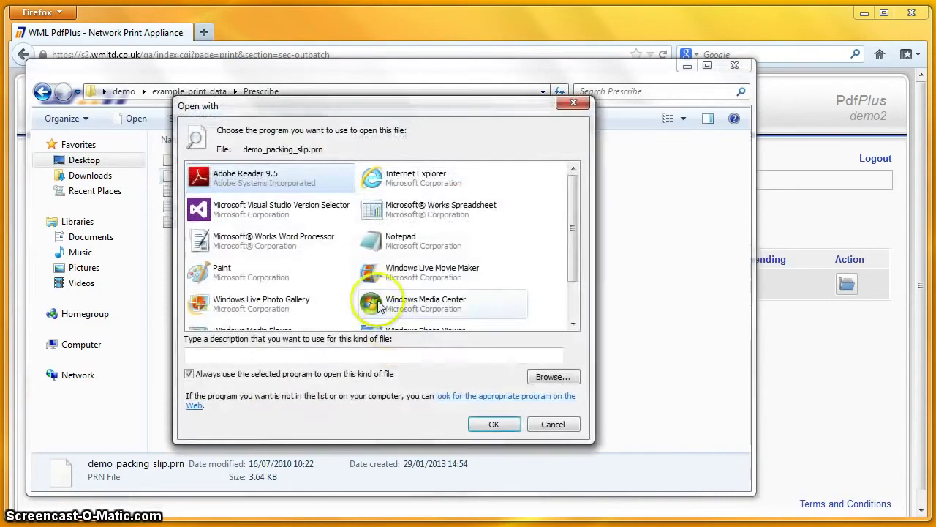
pyautogui.click(399, 240)
pyautogui.click(493, 425)
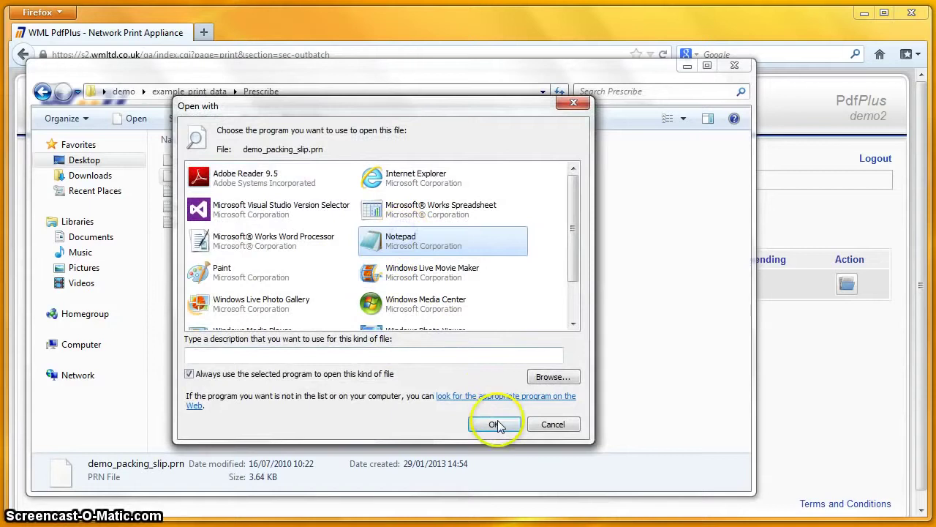
pyautogui.click(412, 310)
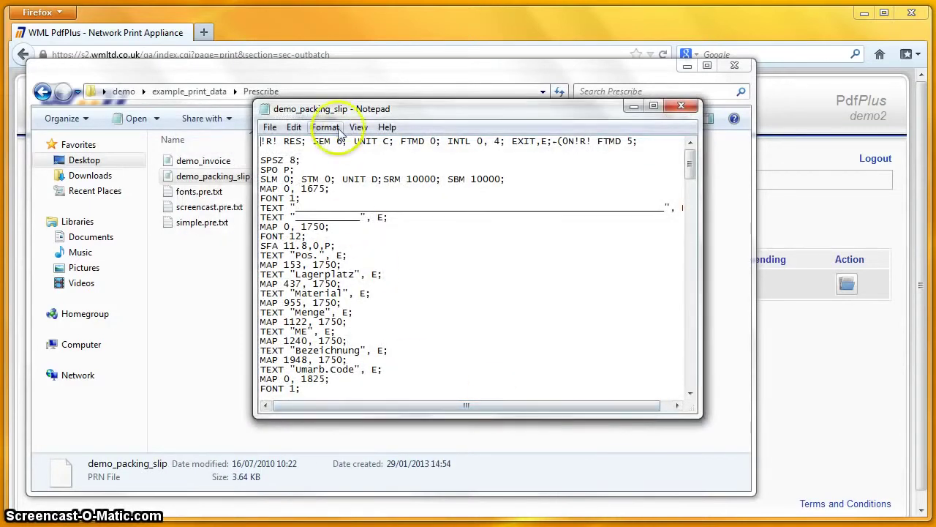
# - Scroll through demo_packing_slip.prn to its closing PAGE and RES; EXIT commands, then close Notepad
pyautogui.moveTo(340, 108); pyautogui.dragTo(318, 107)
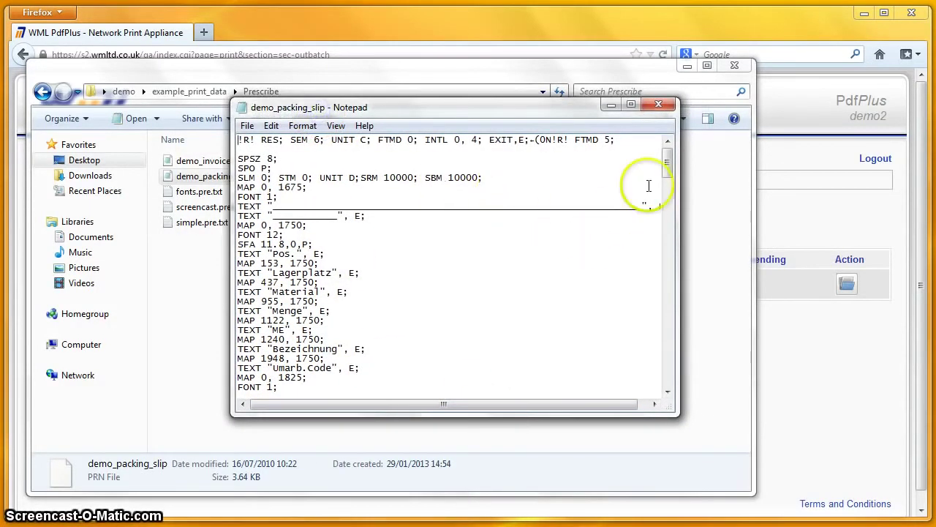
pyautogui.scroll(-13, 598, 233)
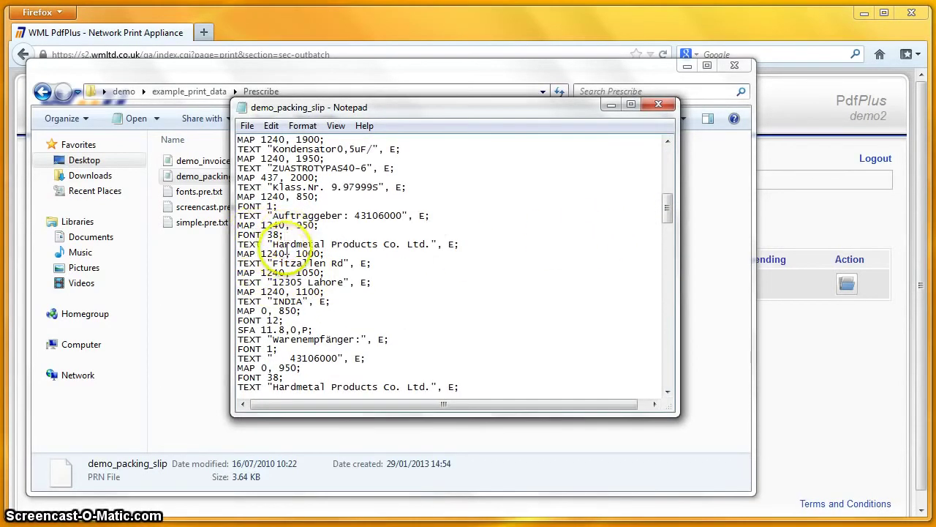
pyautogui.scroll(-5, 357, 247)
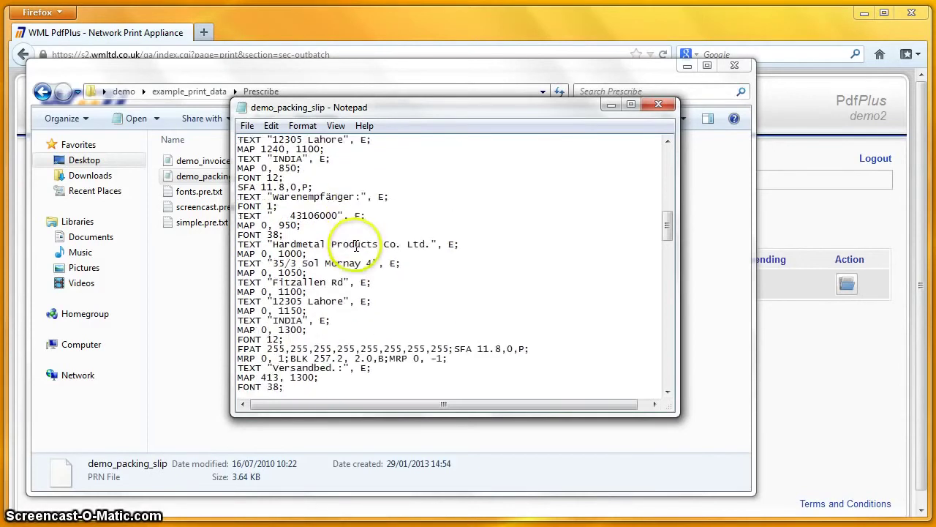
pyautogui.scroll(-8, 356, 247)
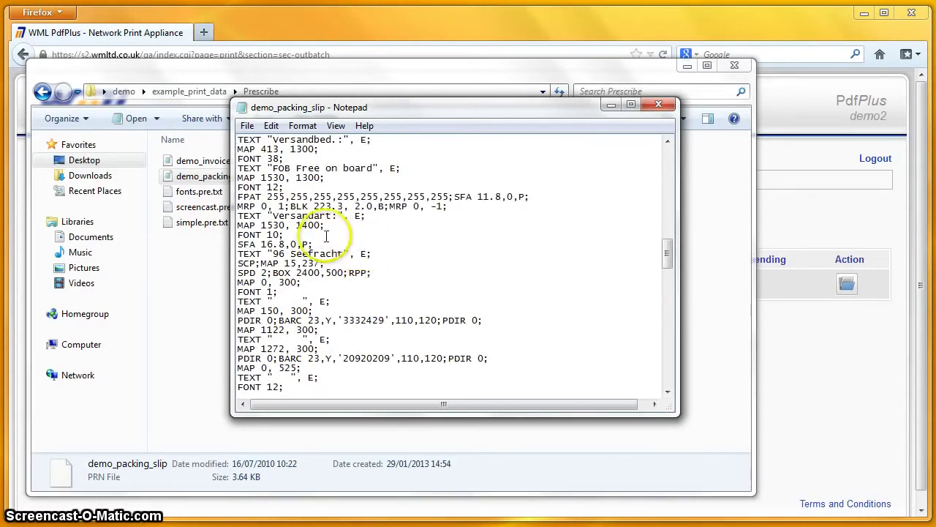
pyautogui.scroll(-6, 386, 258)
pyautogui.scroll(-20, 386, 258)
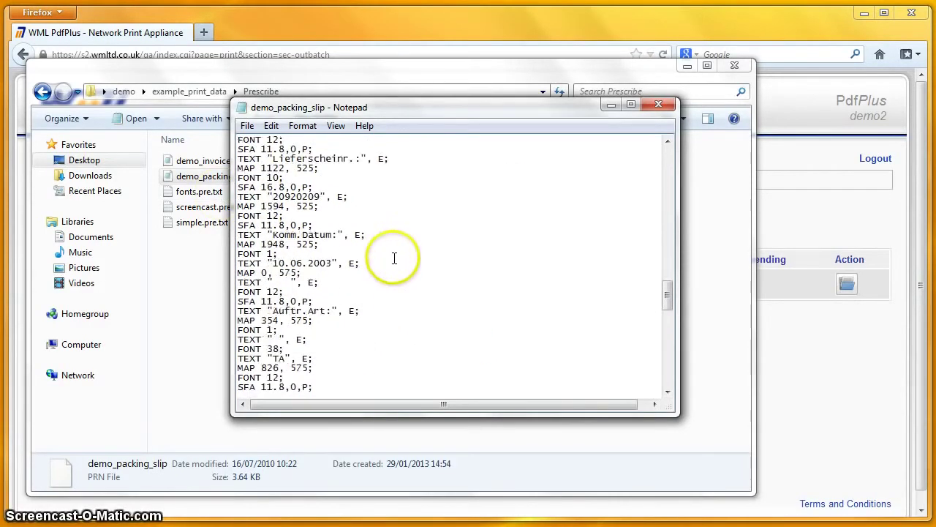
pyautogui.scroll(-2, 398, 260)
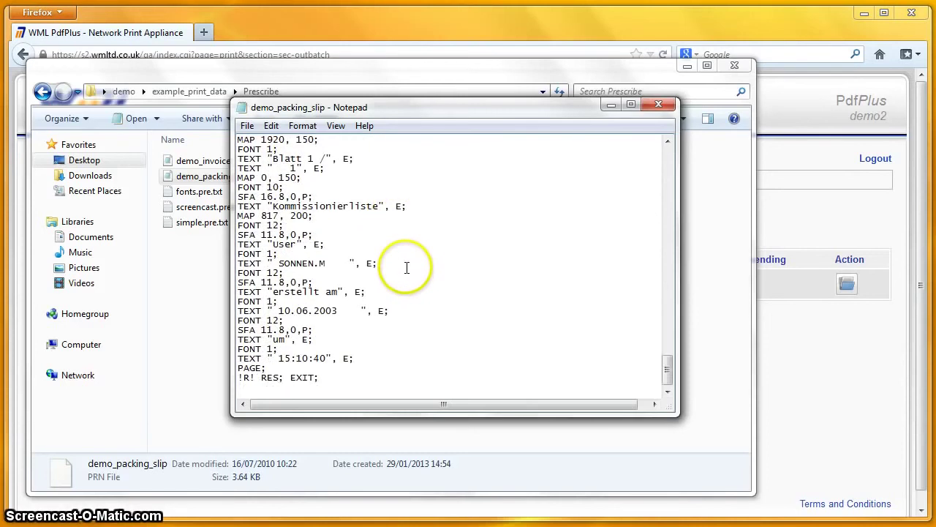
pyautogui.click(659, 107)
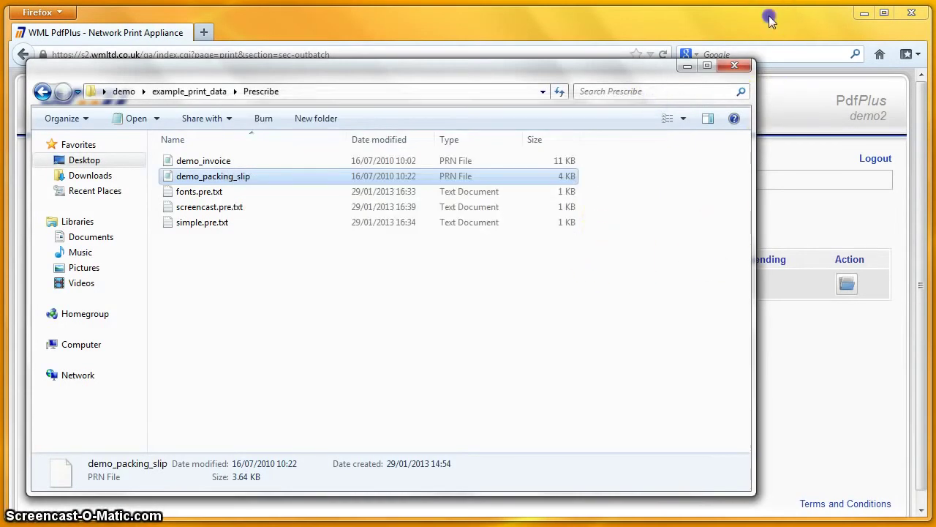
# - Print demo_packing_slip.prn on the PrescribeProcessing queue as Job 42
pyautogui.click(769, 21)
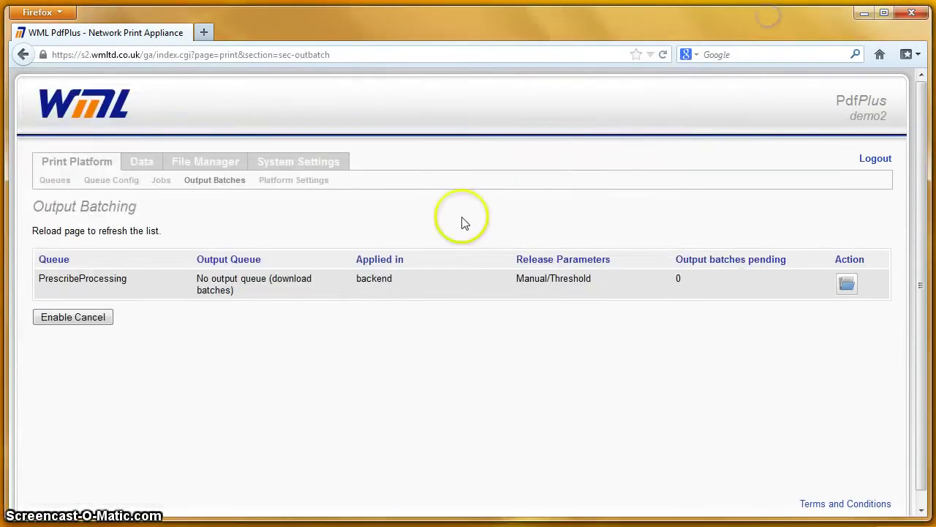
pyautogui.click(56, 180)
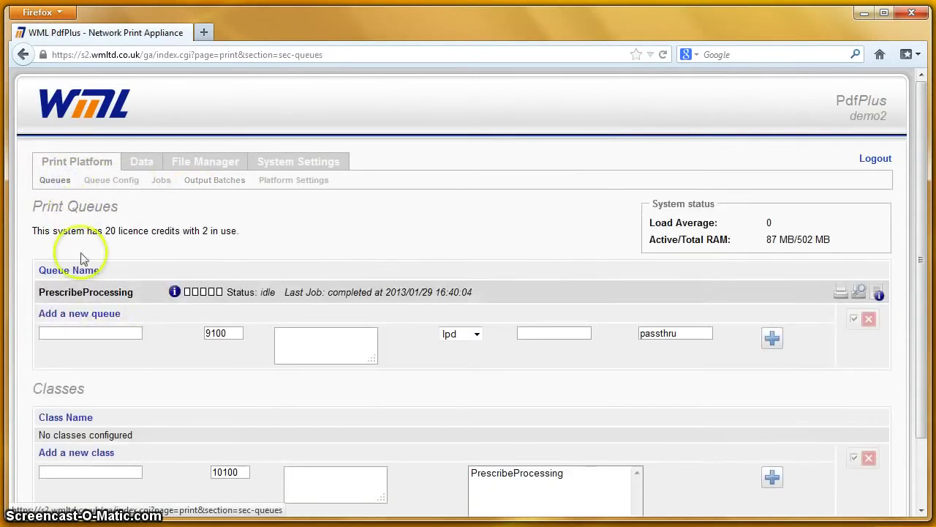
pyautogui.click(840, 293)
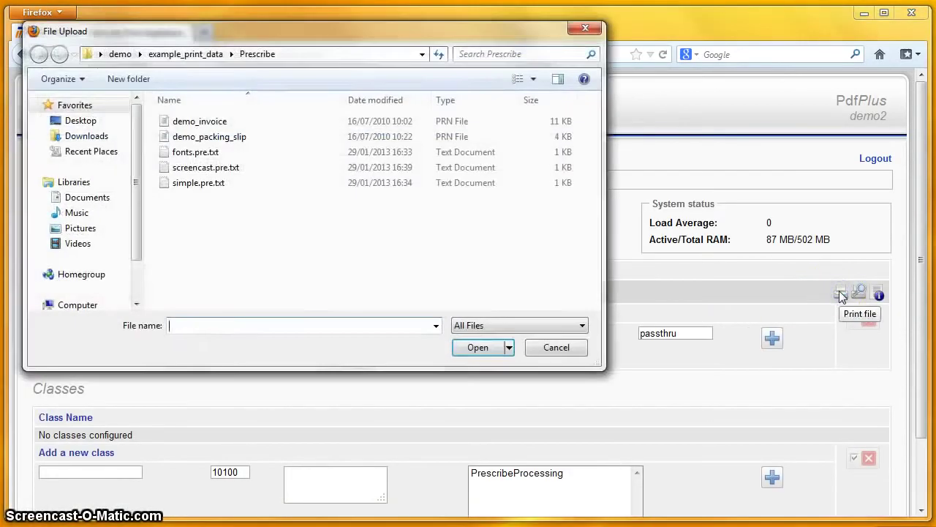
pyautogui.doubleClick(188, 137)
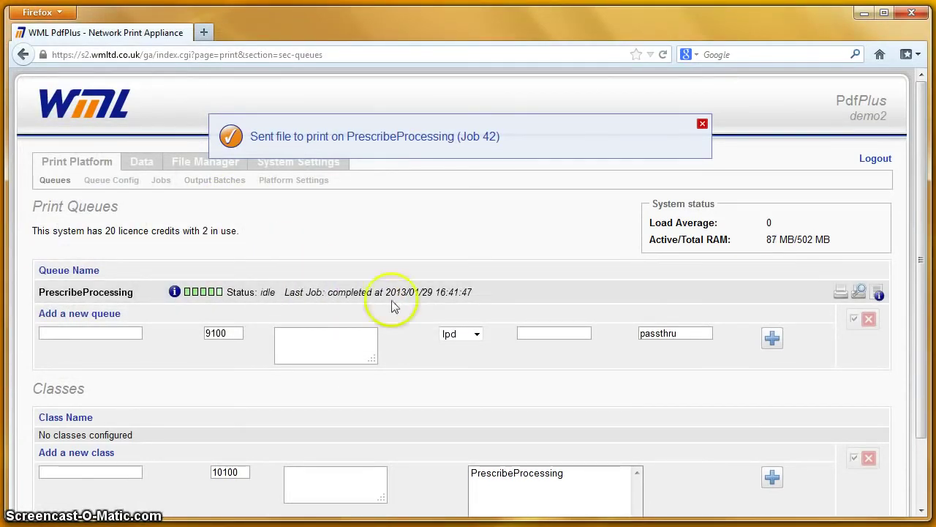
pyautogui.click(702, 124)
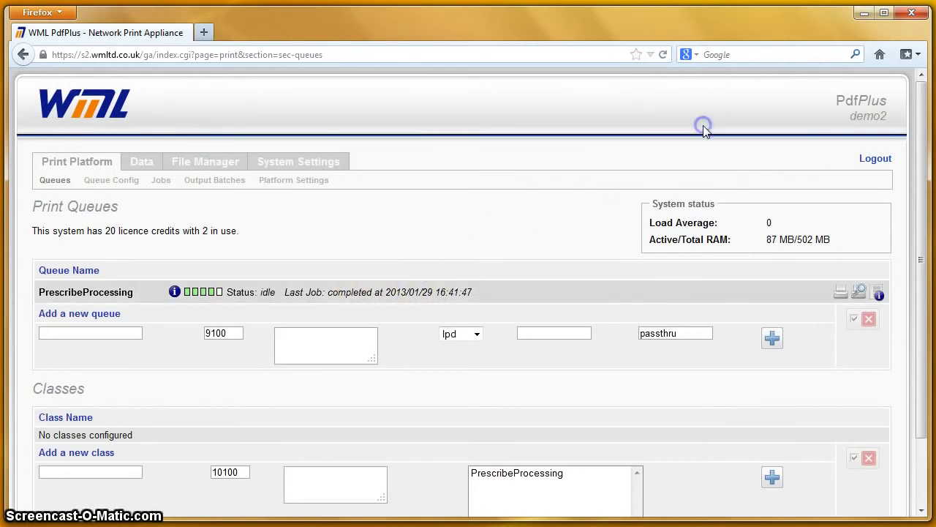
# - Archive the pending output batches and open the downloaded zip in Windows Explorer
pyautogui.click(231, 184)
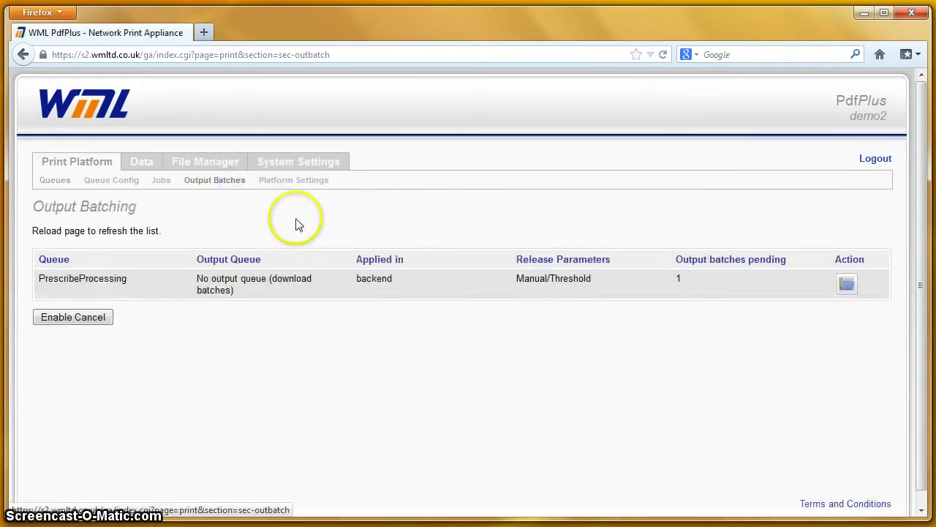
pyautogui.click(846, 284)
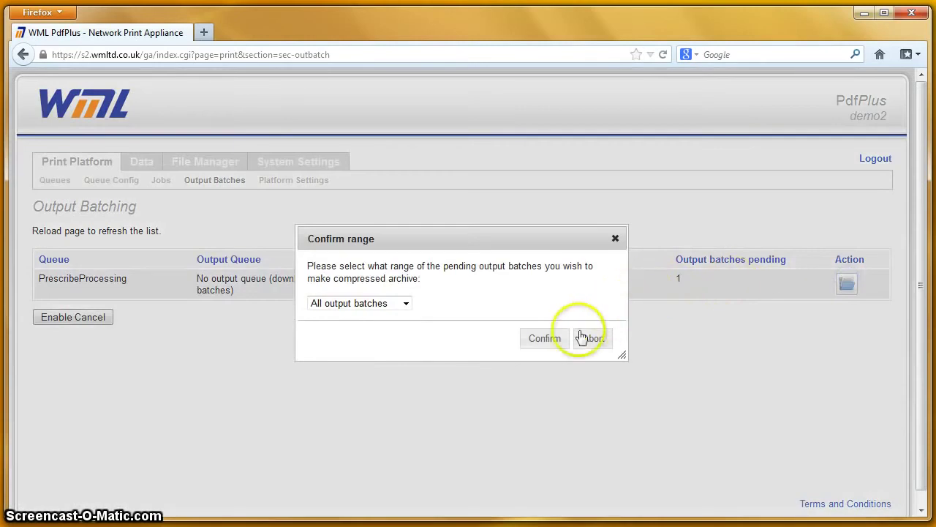
pyautogui.click(555, 339)
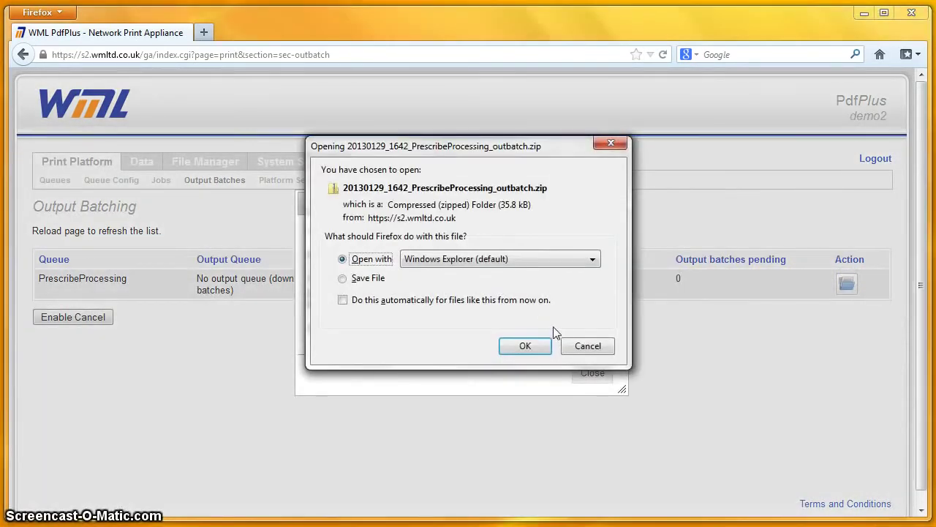
pyautogui.click(532, 344)
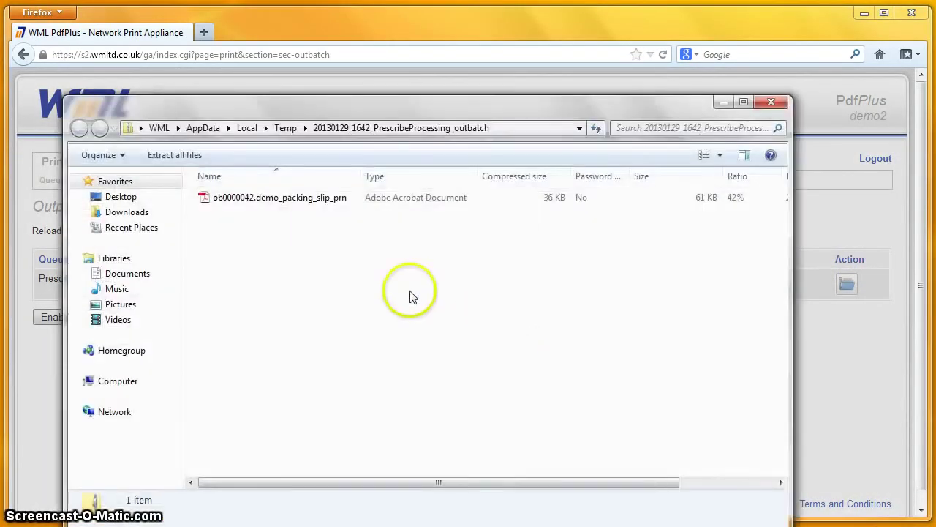
# - Open ob0000042.demo_packing_slip_prn.pdf in Adobe Reader and review the two-page Kommissionierliste
pyautogui.doubleClick(301, 199)
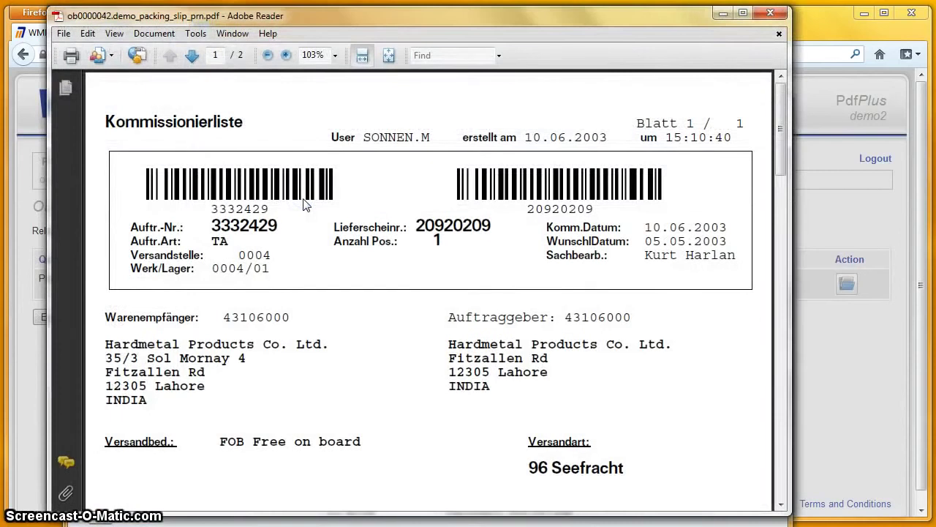
pyautogui.click(743, 169)
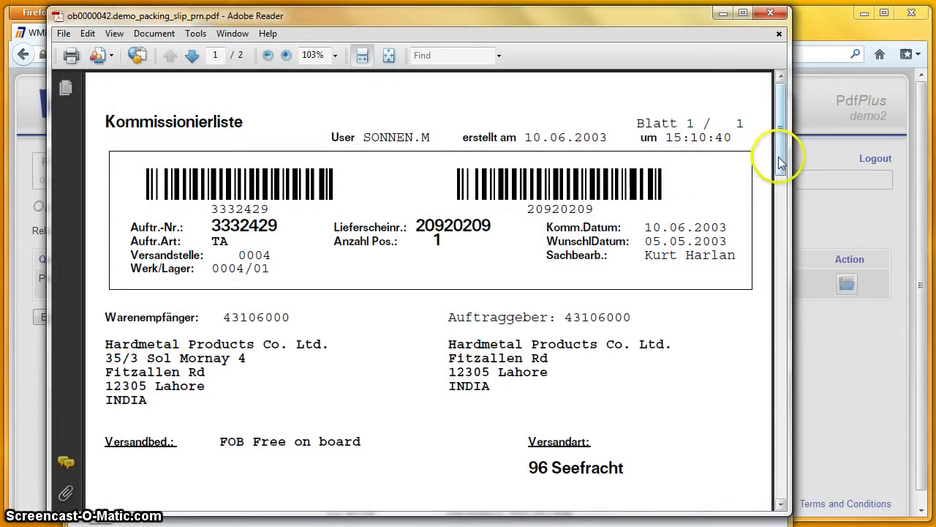
pyautogui.moveTo(781, 161); pyautogui.dragTo(758, 142)
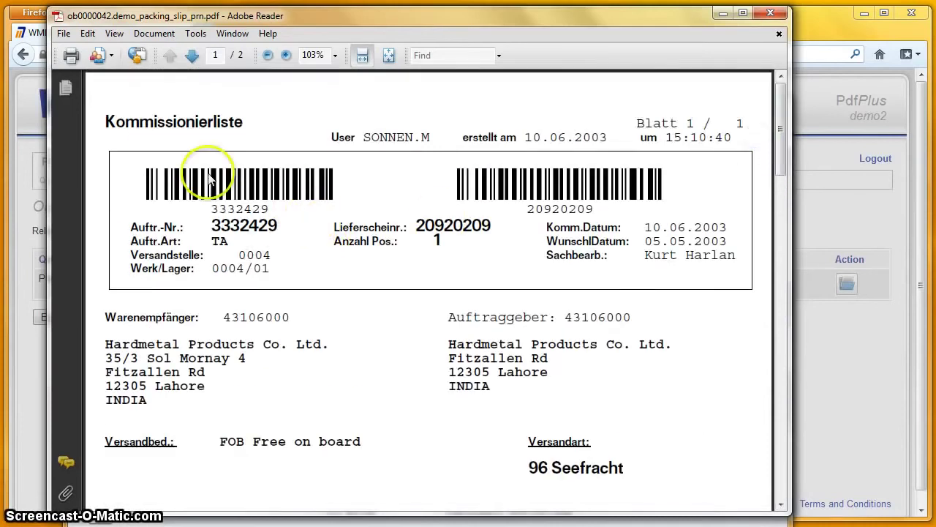
pyautogui.click(63, 34)
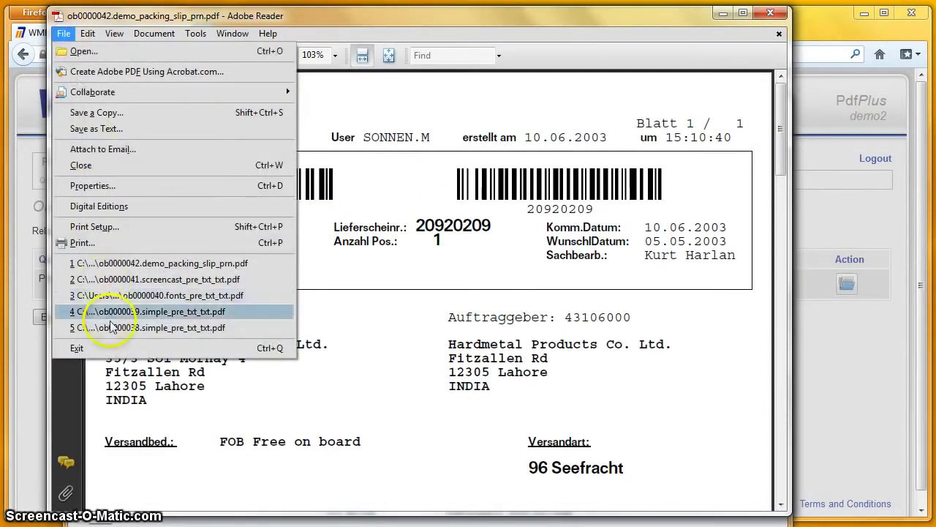
# - Close the PDF reader, the zip contents window and the download notice
pyautogui.click(117, 347)
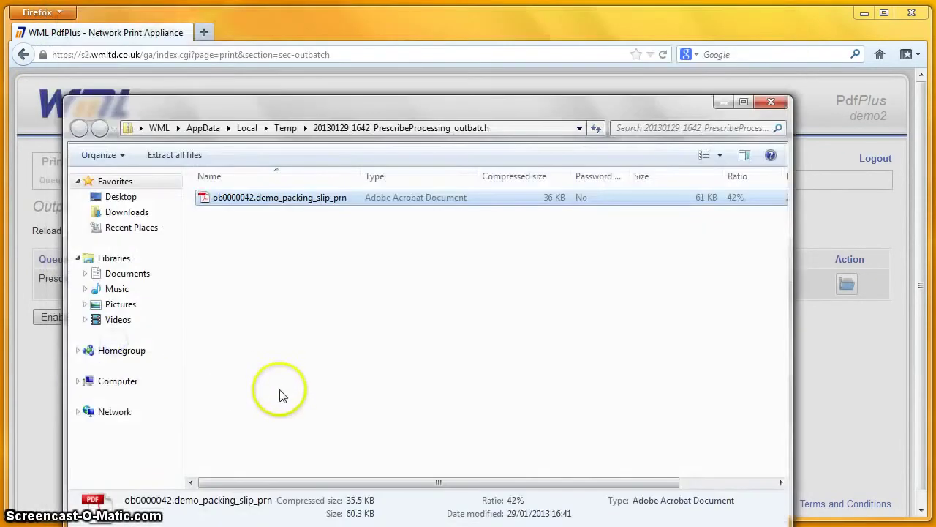
pyautogui.click(763, 105)
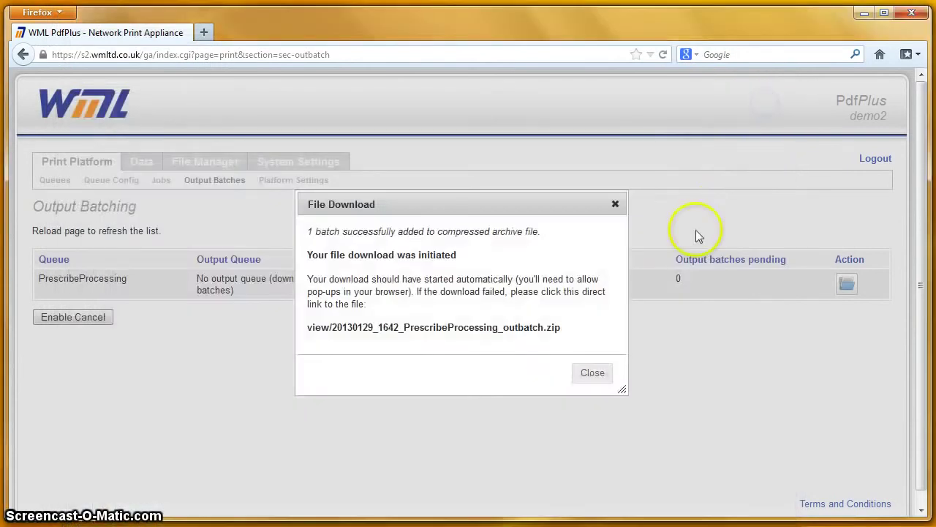
pyautogui.click(593, 373)
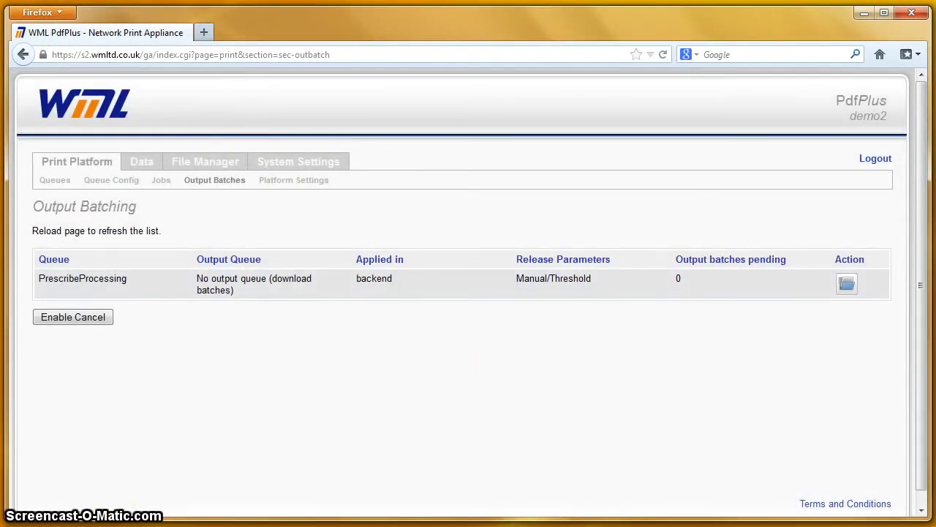
# - Open demo_invoice in Notepad, scroll through its raw Prescribe commands, then close it
pyautogui.hotkey('alt', 'Tab')
pyautogui.doubleClick(222, 163)
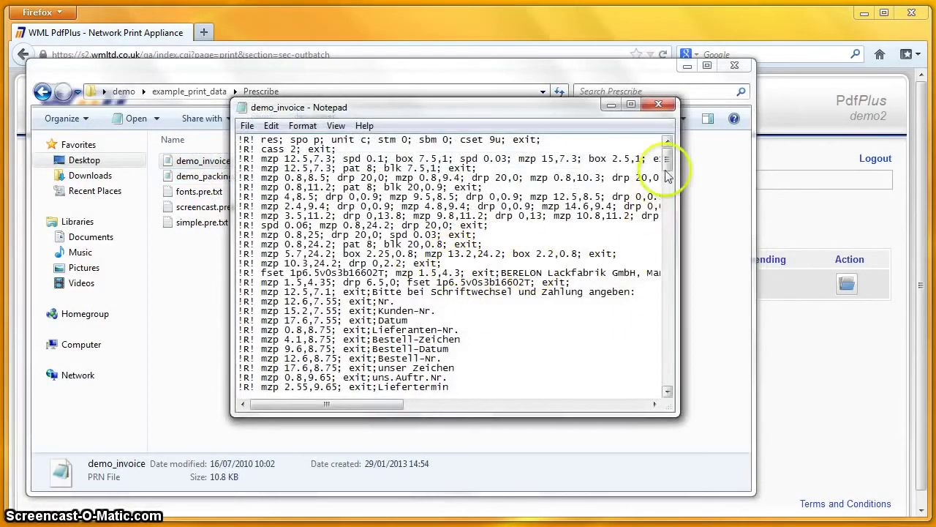
pyautogui.moveTo(668, 159); pyautogui.dragTo(665, 291)
pyautogui.click(579, 303)
pyautogui.scroll(-6, 579, 304)
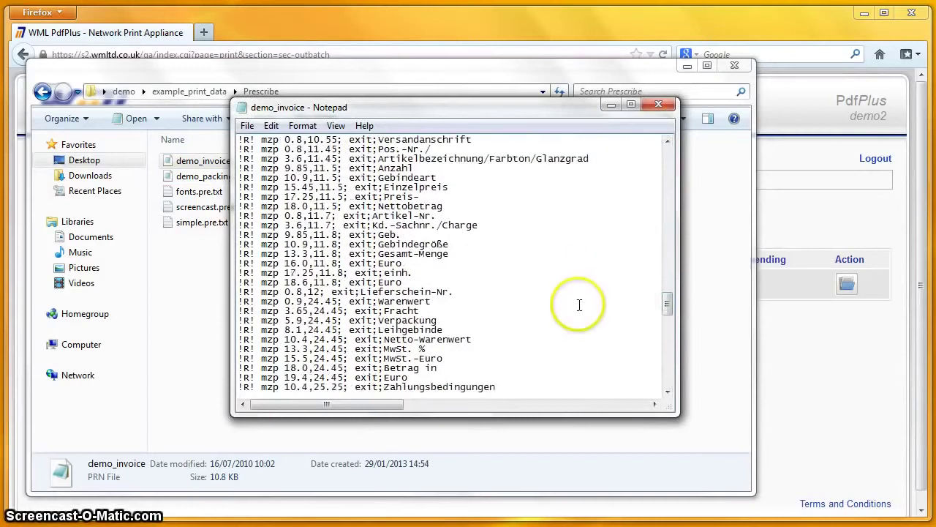
pyautogui.scroll(-13, 579, 303)
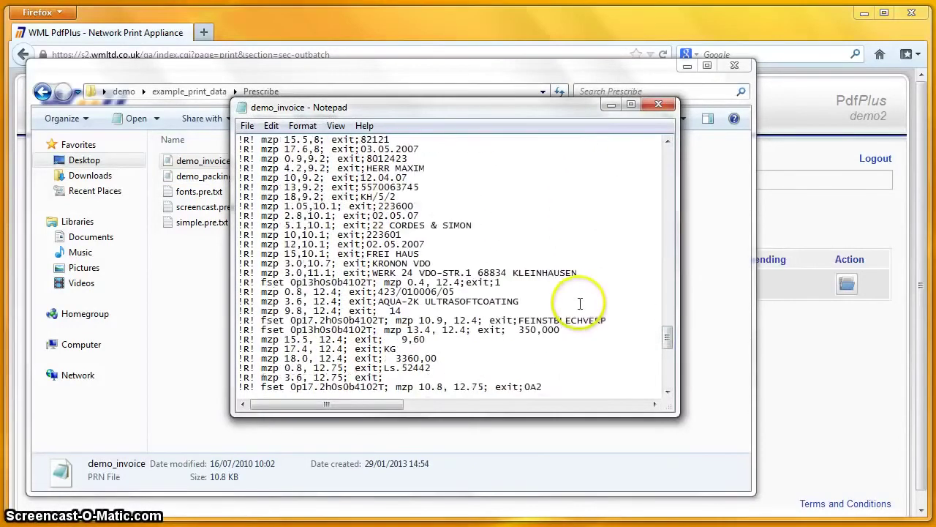
pyautogui.scroll(-4, 579, 304)
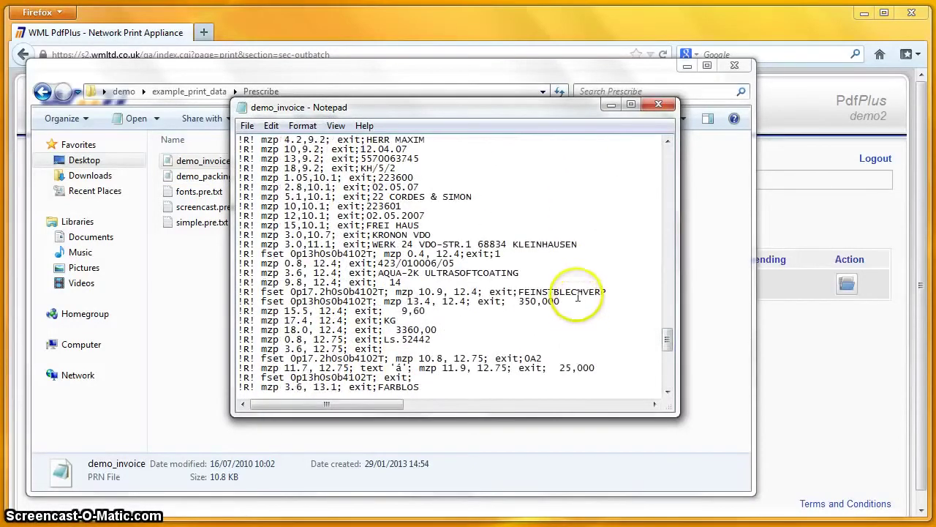
pyautogui.click(657, 108)
# - Print the demo_invoice file on the PrescribeProcessing queue
pyautogui.click(796, 102)
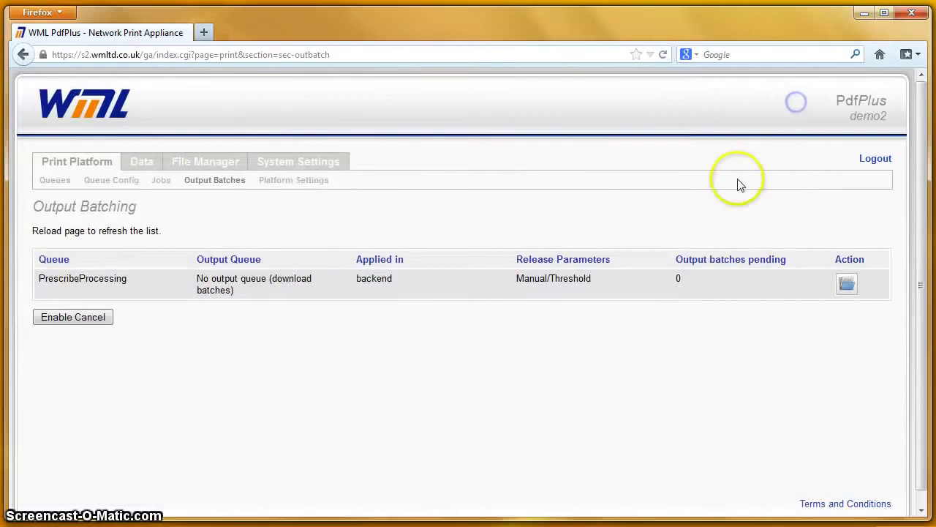
pyautogui.click(62, 183)
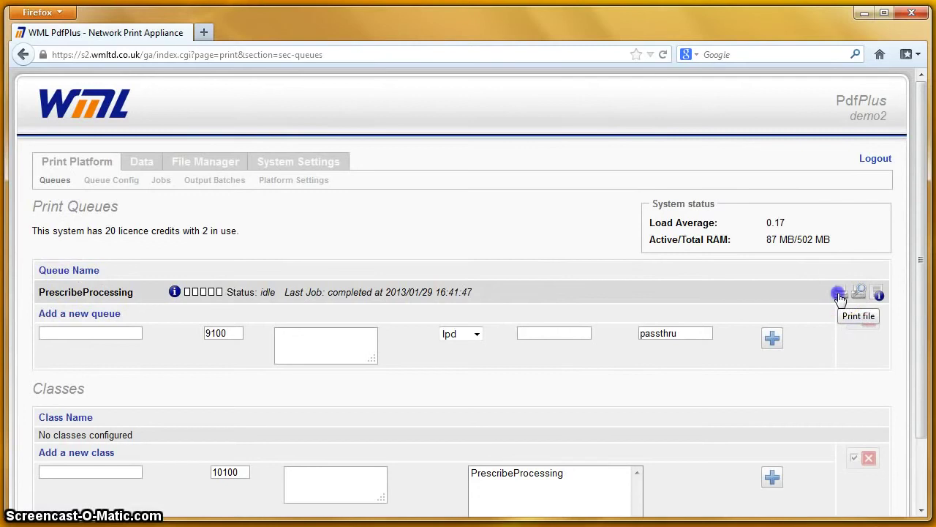
pyautogui.click(840, 295)
pyautogui.click(203, 126)
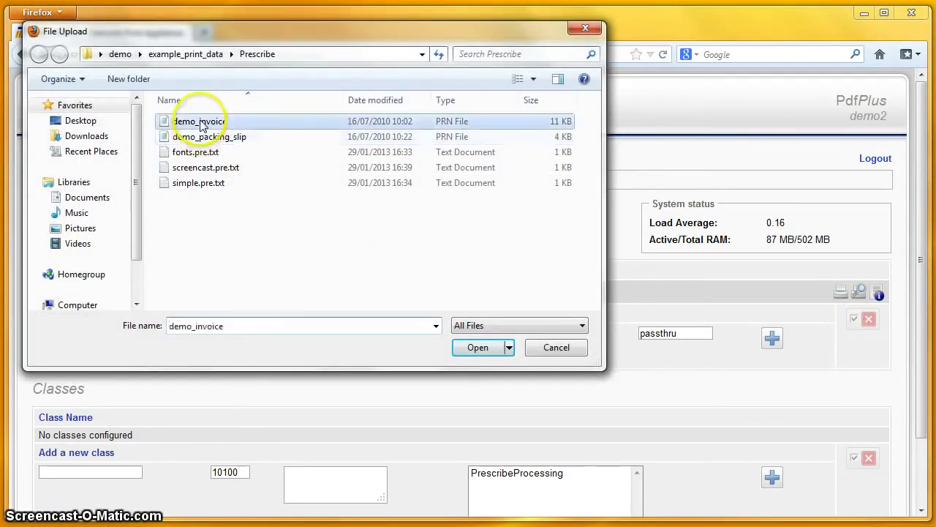
pyautogui.doubleClick(203, 126)
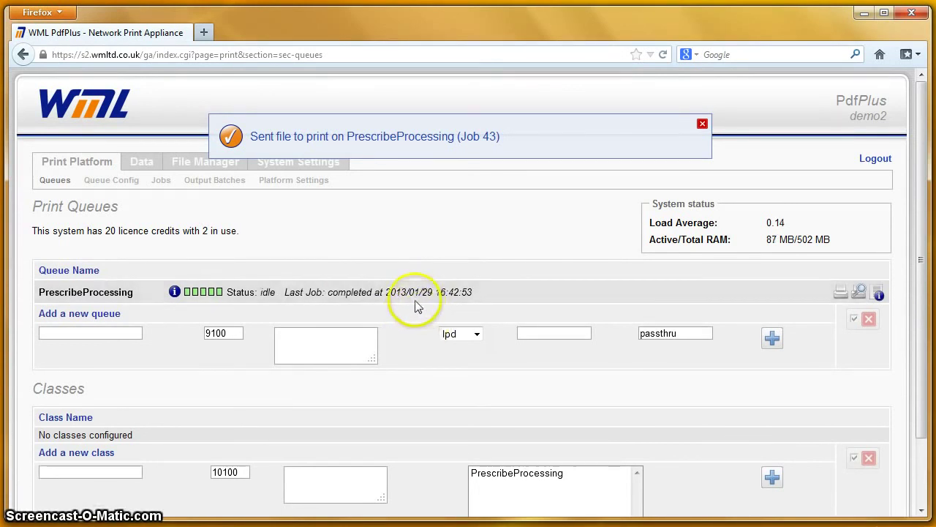
# - Archive the pending output batch and open ob0000043.demo_invoice_prn.pdf from the downloaded zip
pyautogui.click(209, 182)
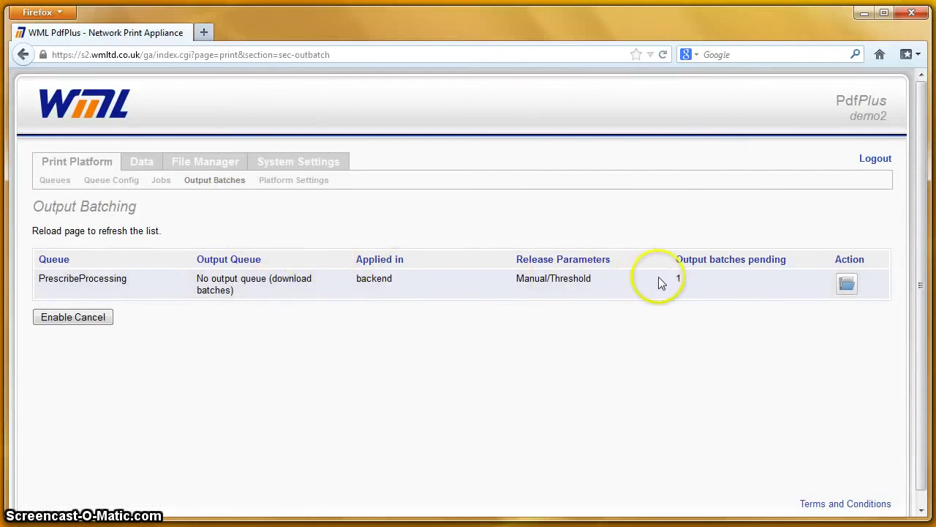
pyautogui.click(846, 285)
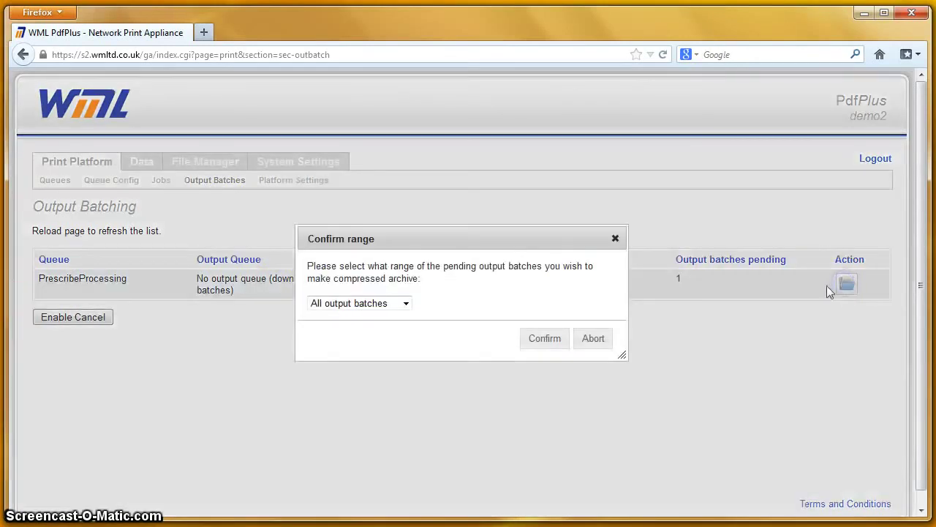
pyautogui.click(557, 339)
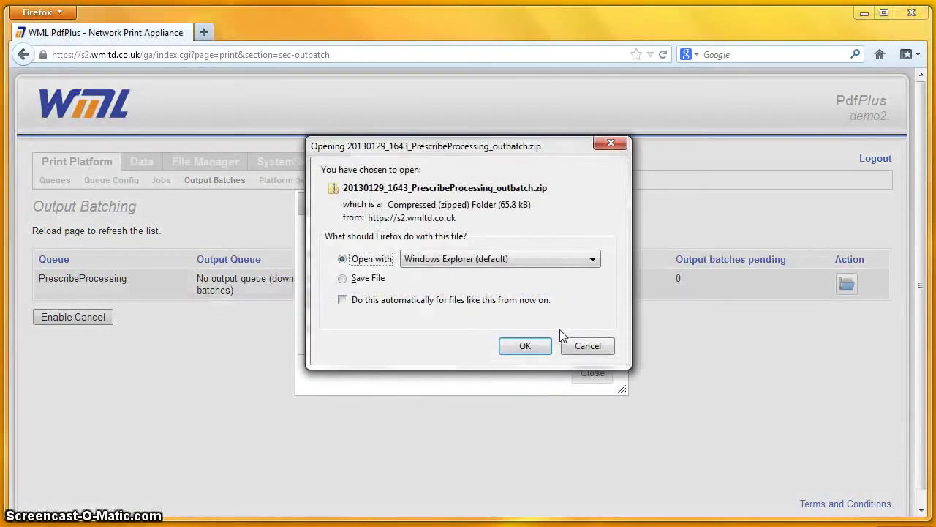
pyautogui.click(529, 340)
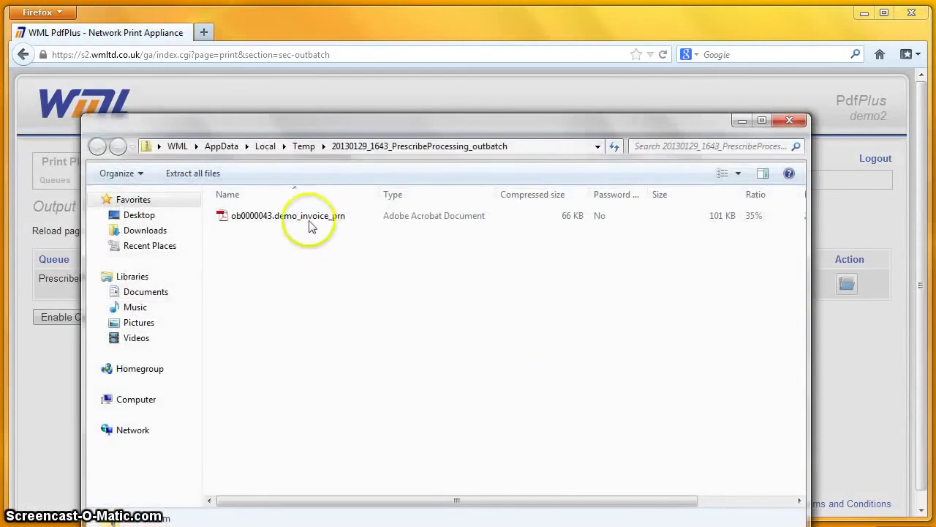
pyautogui.doubleClick(308, 217)
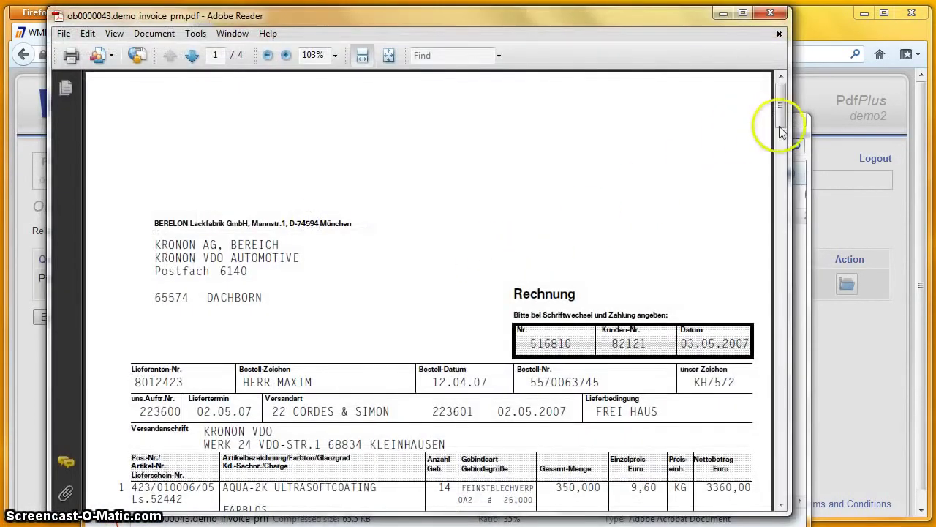
pyautogui.moveTo(781, 117); pyautogui.dragTo(781, 131)
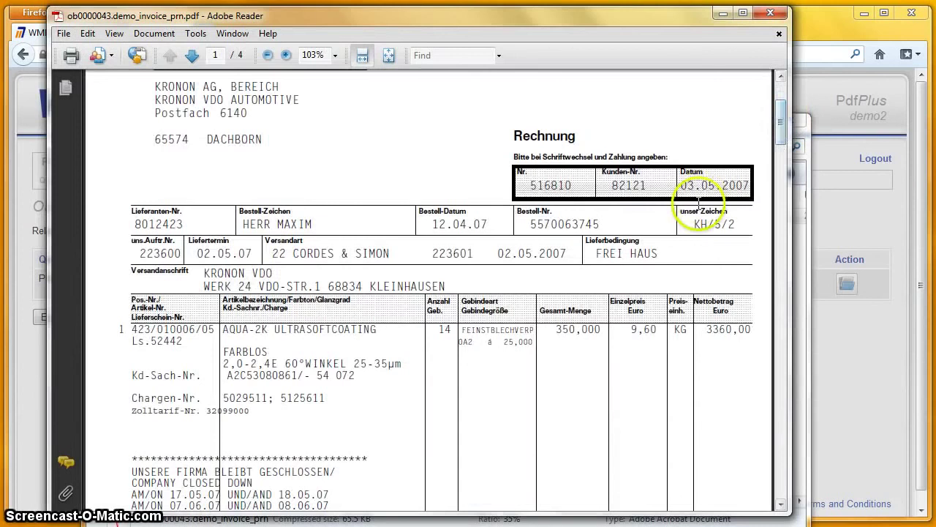